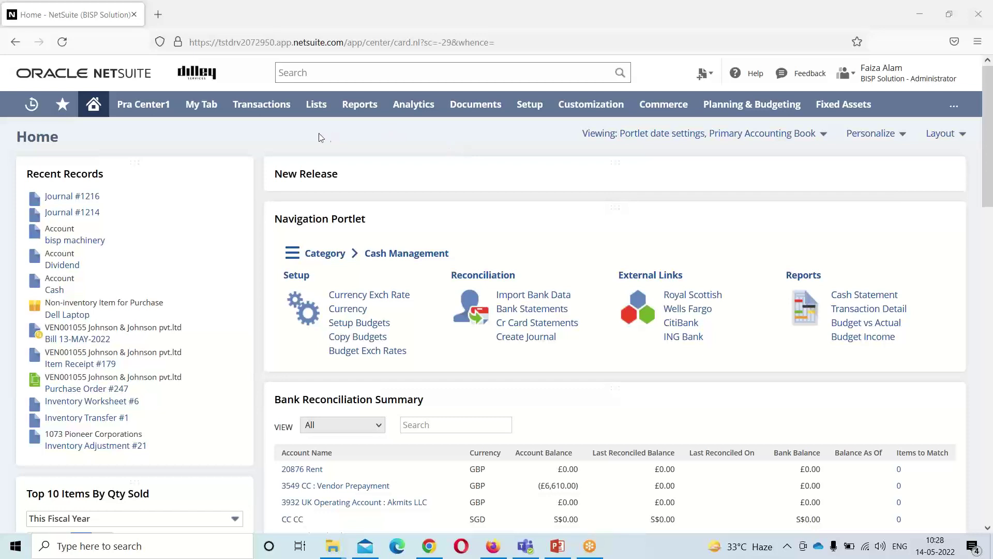
Start a new journal entry form under Transactions > Financial > Make Journal Entries.
{"action": "mouse_move", "coordinate": [279, 111]}
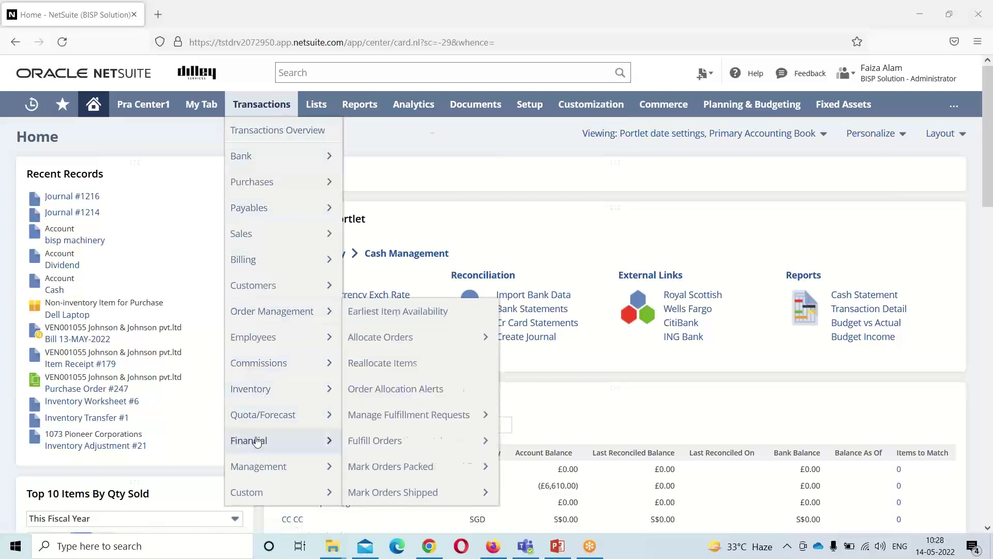
{"action": "mouse_move", "coordinate": [258, 441]}
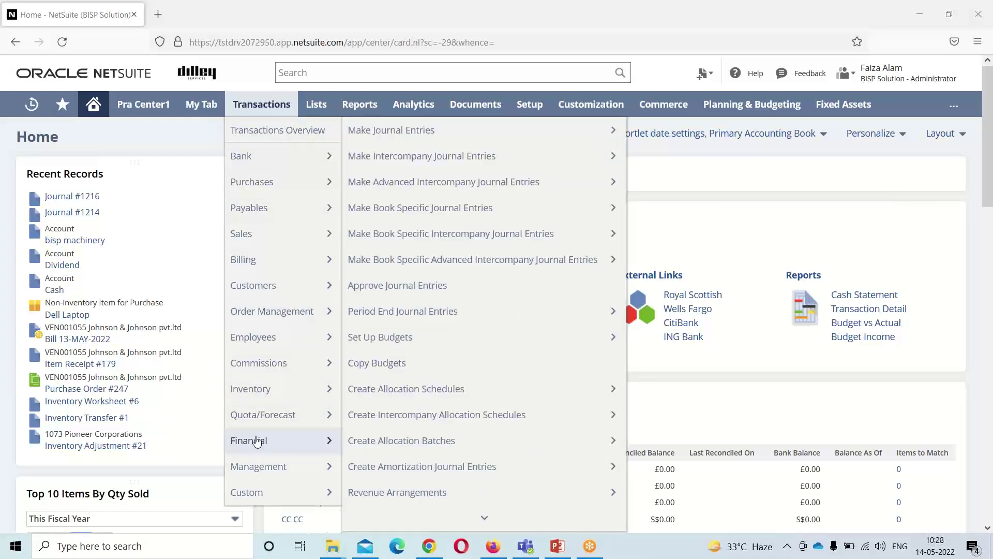
{"action": "left_click", "coordinate": [489, 140]}
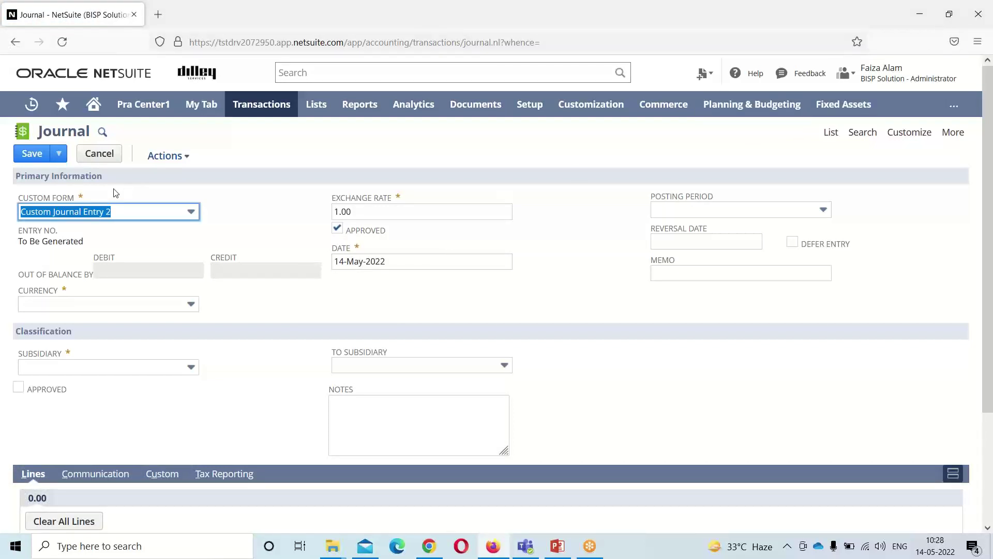
Switch to the Standard Journal Entry form, set subsidiary BISP UK-HQ, and tick Approved.
{"action": "left_click", "coordinate": [191, 212]}
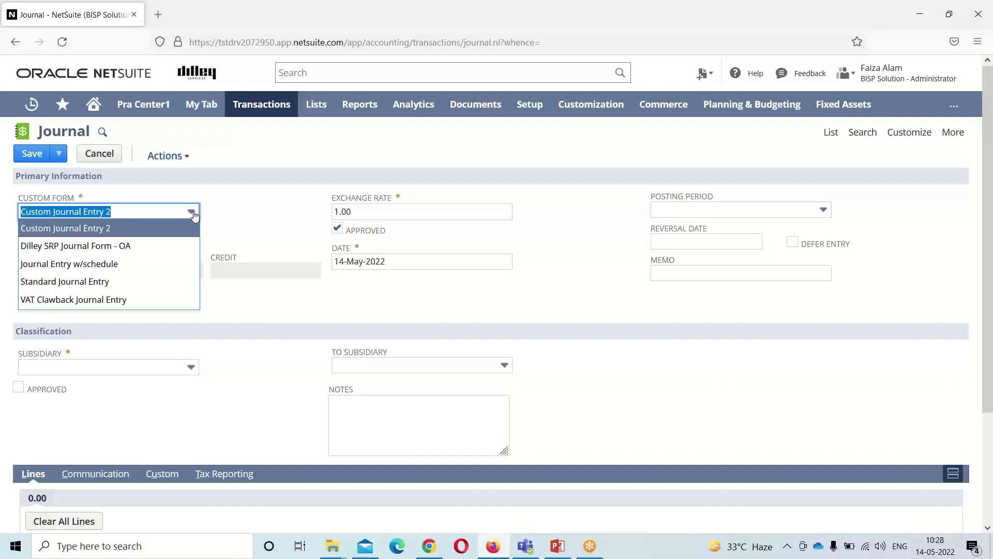
{"action": "left_click", "coordinate": [155, 290]}
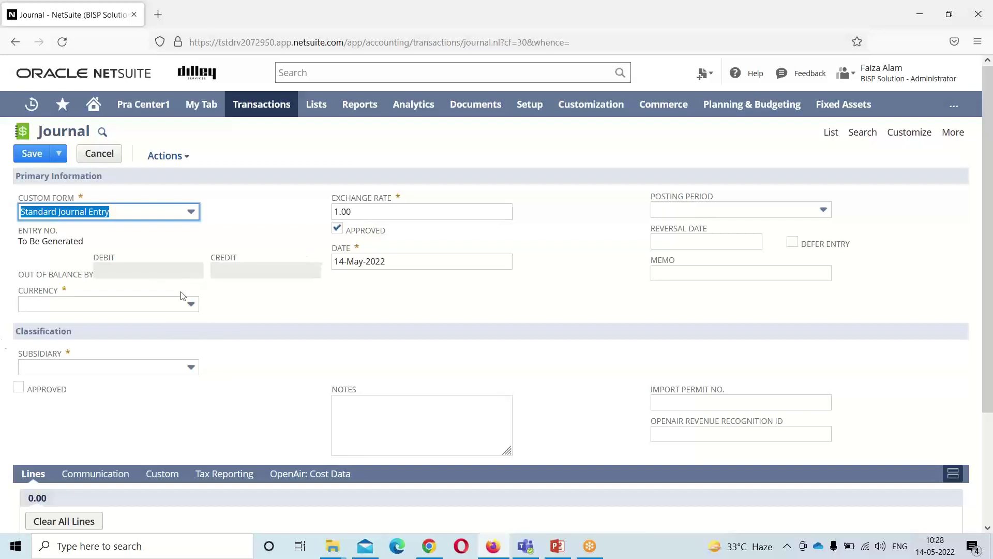
{"action": "left_click", "coordinate": [187, 368]}
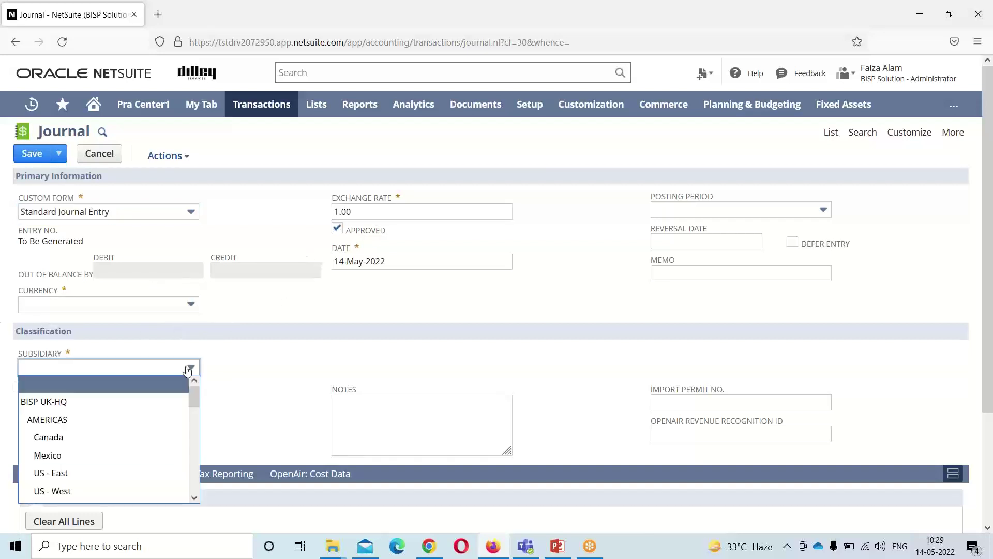
{"action": "left_click", "coordinate": [131, 404]}
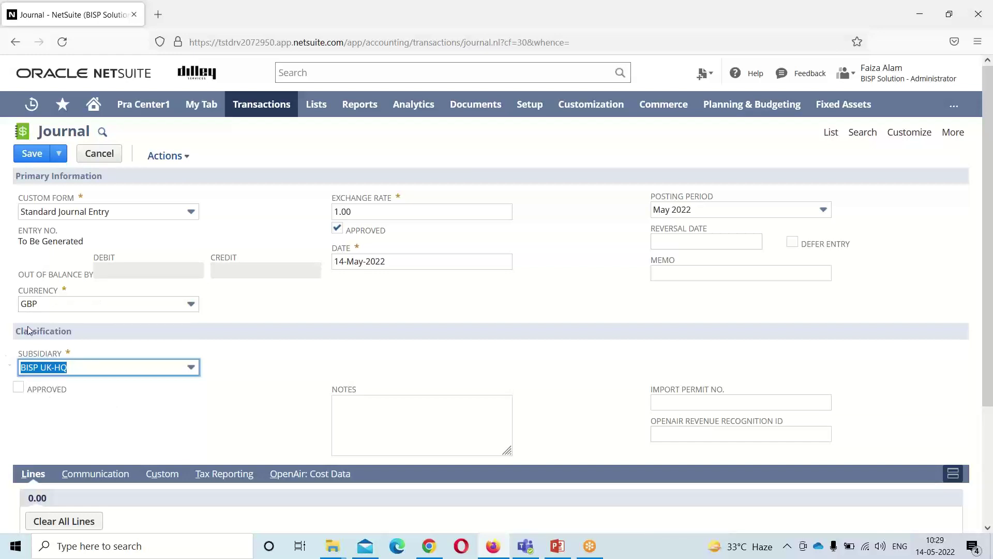
{"action": "left_click", "coordinate": [18, 388]}
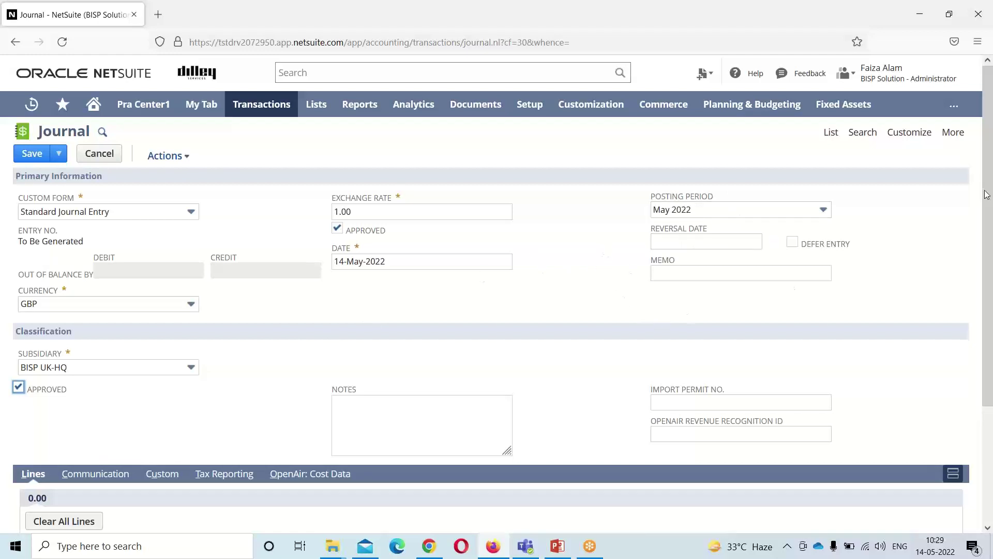
{"action": "scroll", "coordinate": [972, 364], "scroll_direction": "down", "scroll_amount": 3}
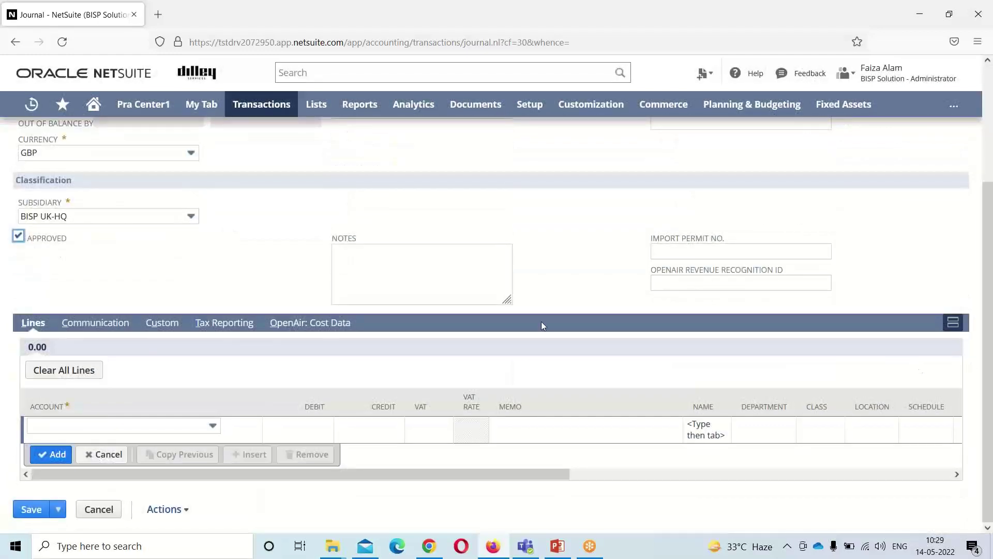
Add a first line debiting 50000 to the UK Bank UK bank account.
{"action": "left_click", "coordinate": [210, 427]}
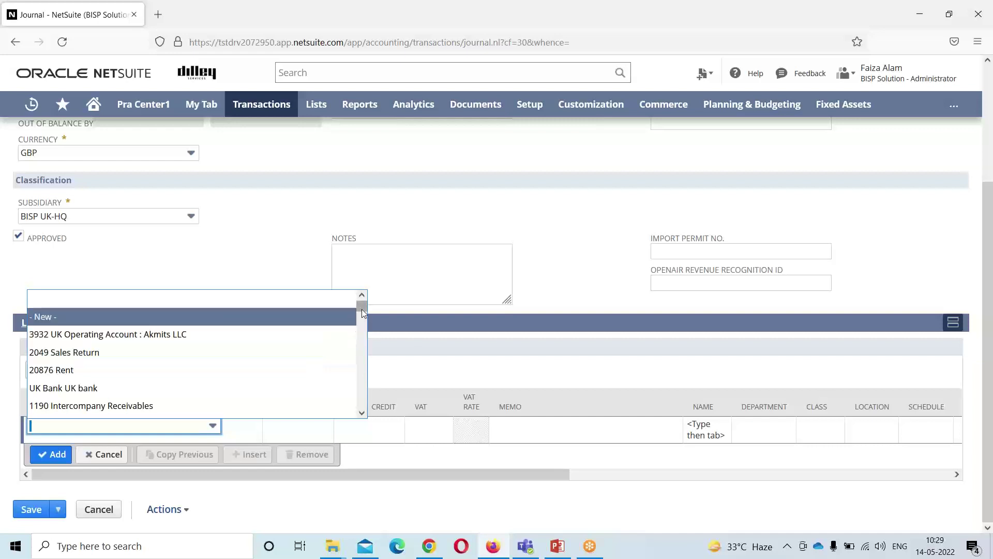
{"action": "left_click_drag", "start_coordinate": [362, 309], "coordinate": [361, 310]}
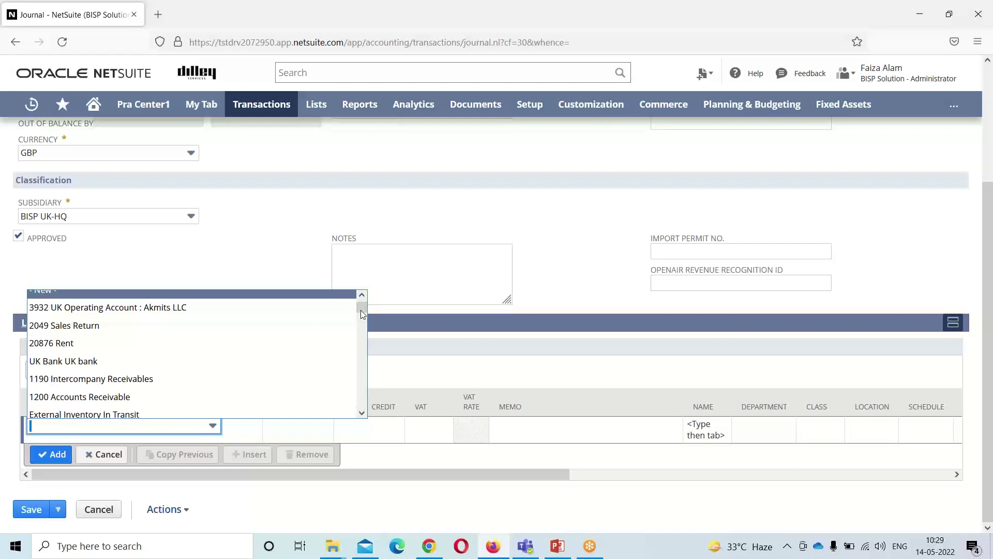
{"action": "left_click_drag", "start_coordinate": [362, 309], "coordinate": [361, 310]}
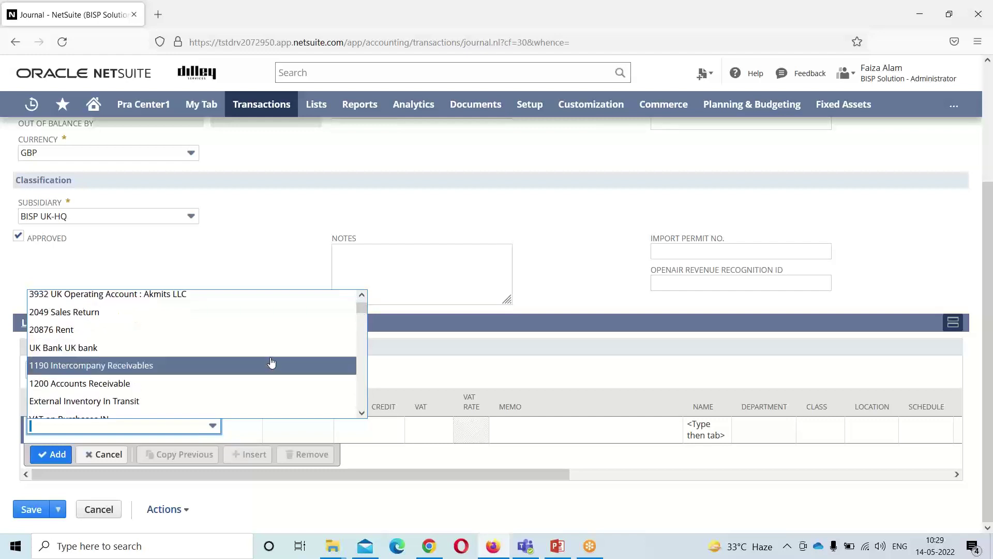
{"action": "left_click", "coordinate": [286, 348]}
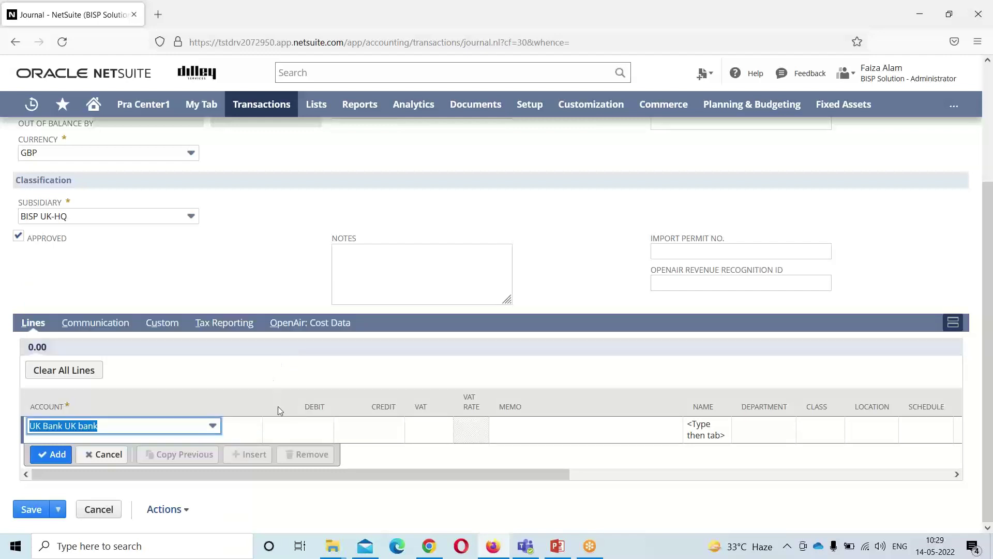
{"action": "left_click", "coordinate": [308, 427]}
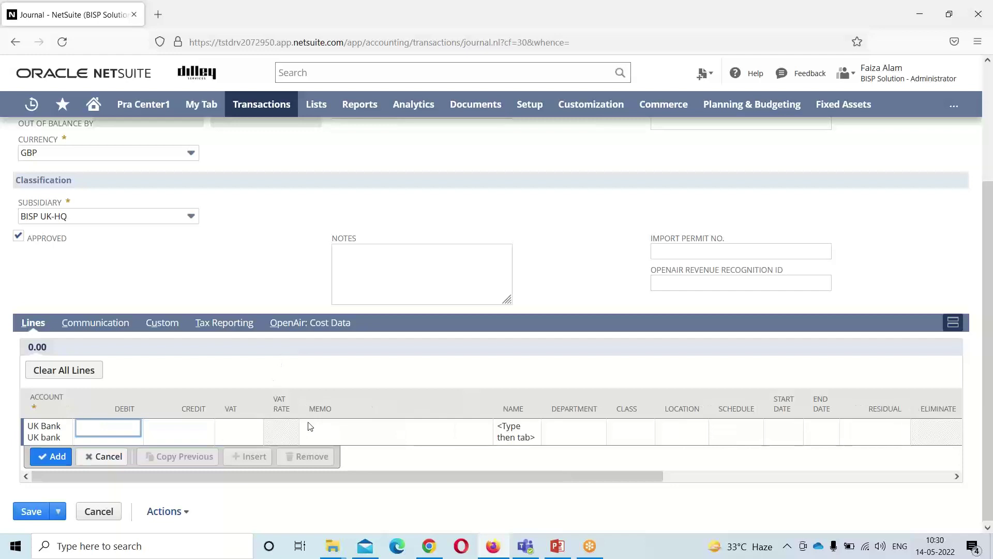
{"action": "type", "text": "50000"}
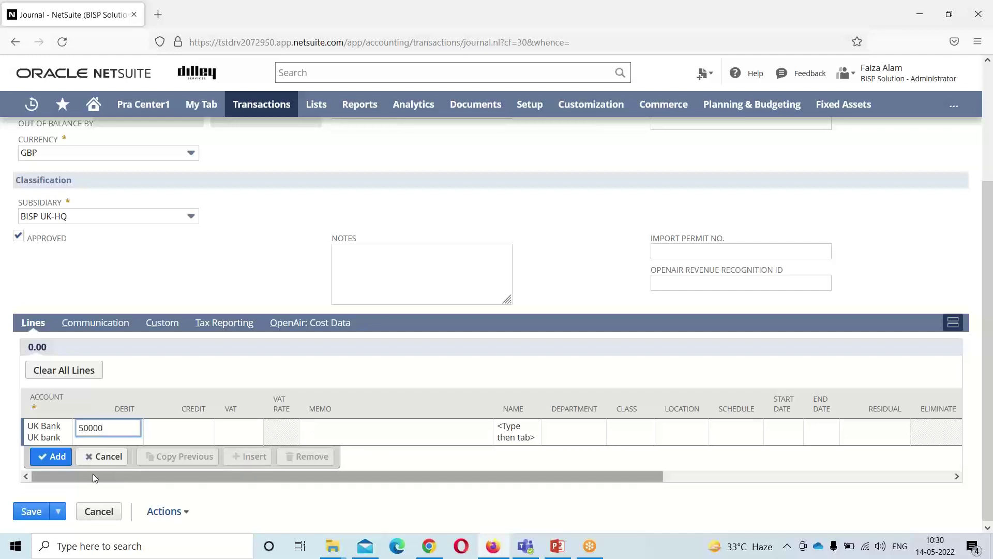
{"action": "left_click", "coordinate": [53, 455]}
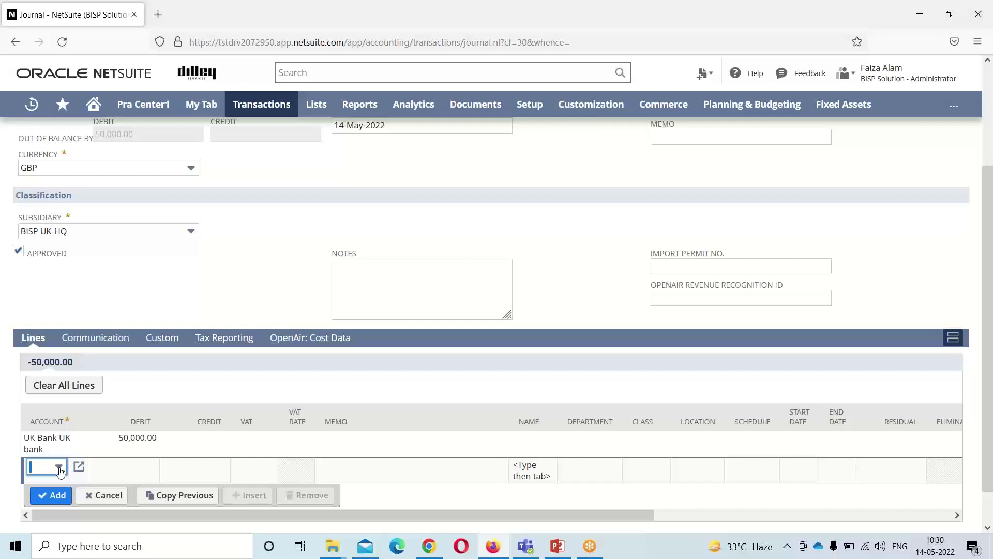
Add a line crediting 5893 Plant by 50,000.00 with memo 'Plant sold out'.
{"action": "left_click", "coordinate": [59, 468]}
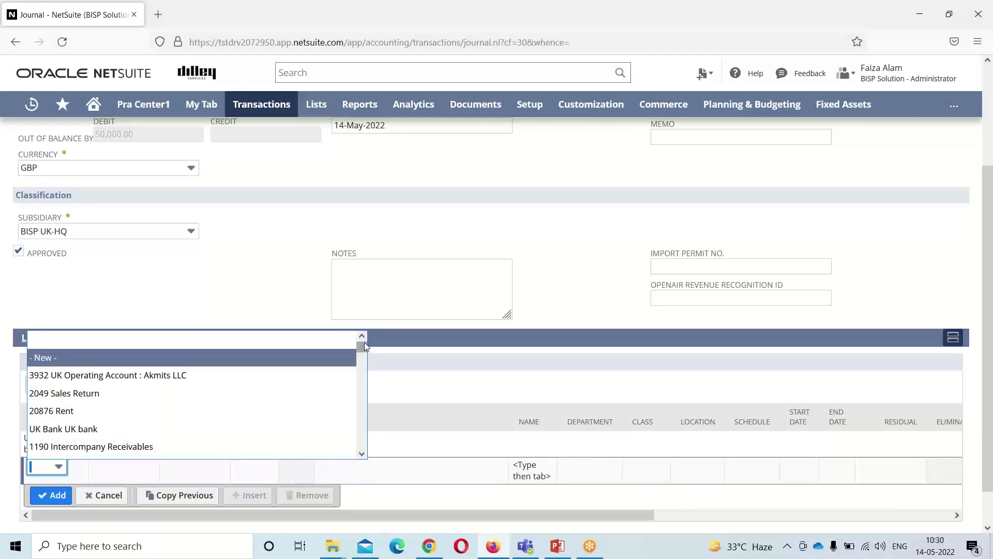
{"action": "left_click_drag", "start_coordinate": [364, 343], "coordinate": [364, 368]}
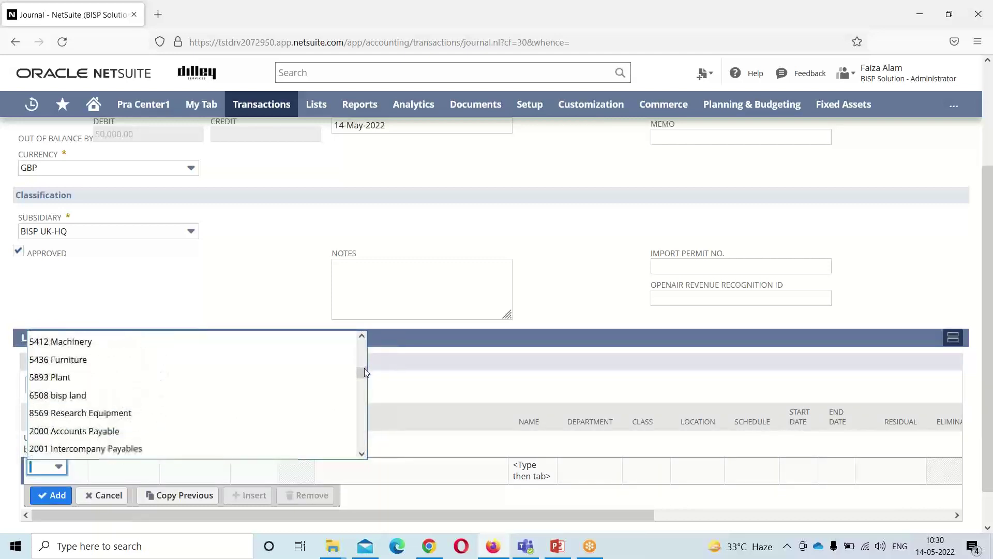
{"action": "left_click", "coordinate": [202, 382]}
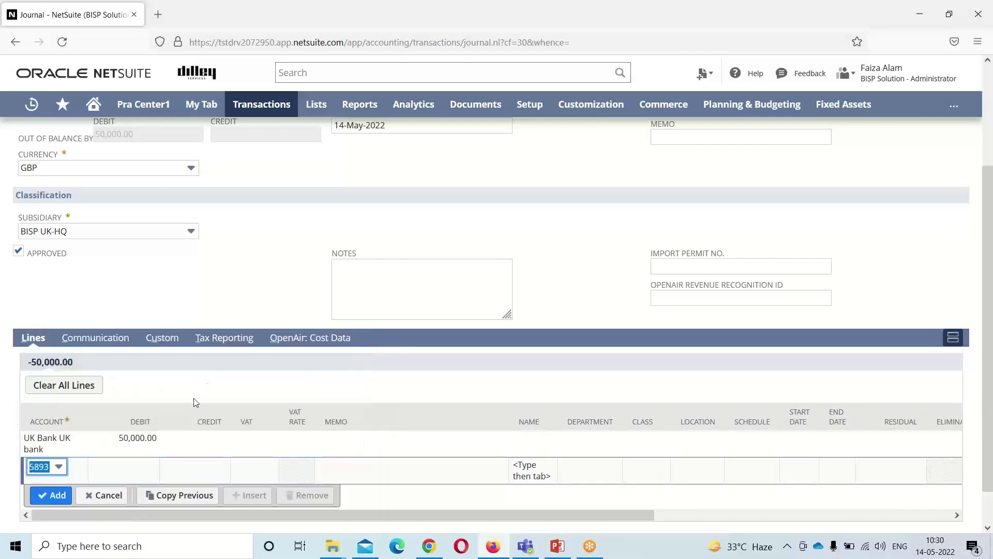
{"action": "left_click", "coordinate": [209, 473]}
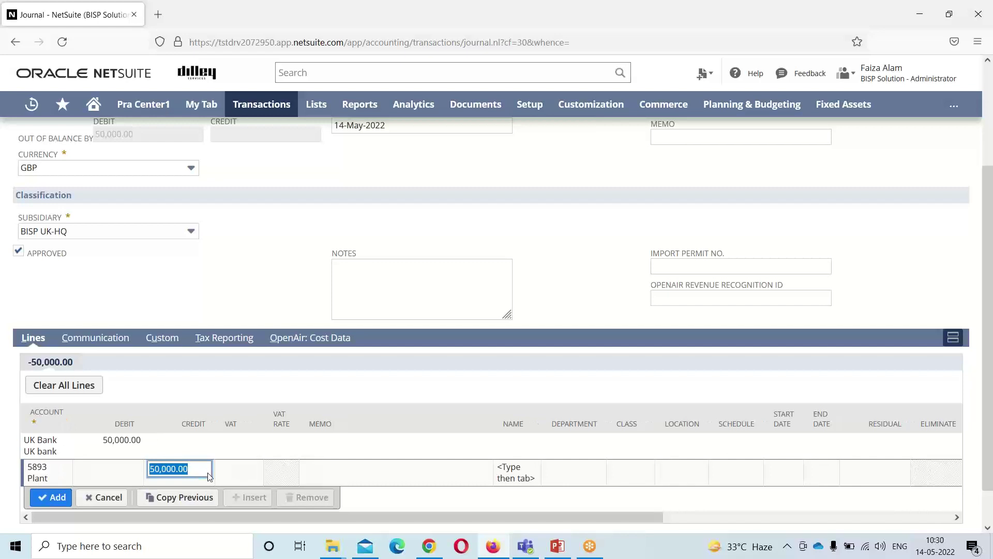
{"action": "left_click", "coordinate": [319, 471]}
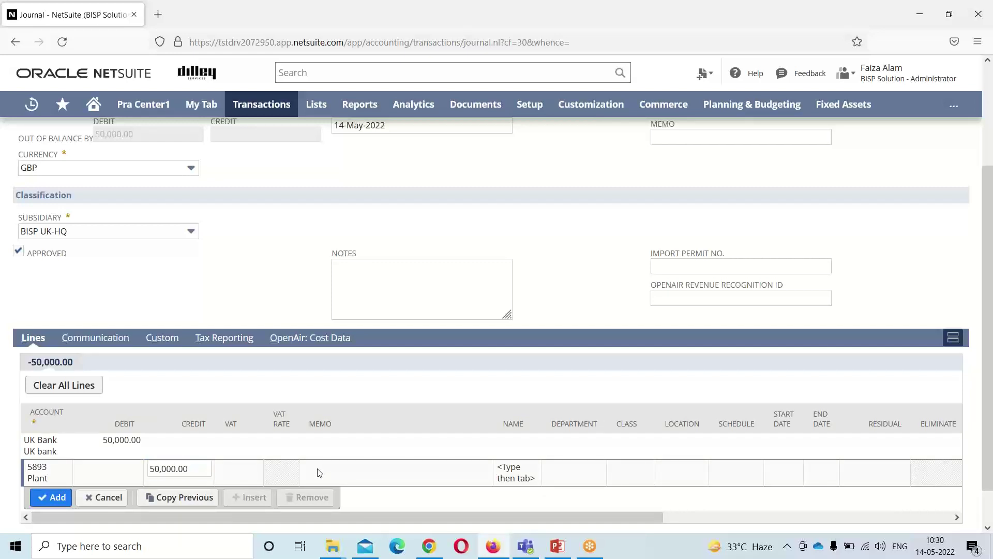
{"action": "type", "text": "P"}
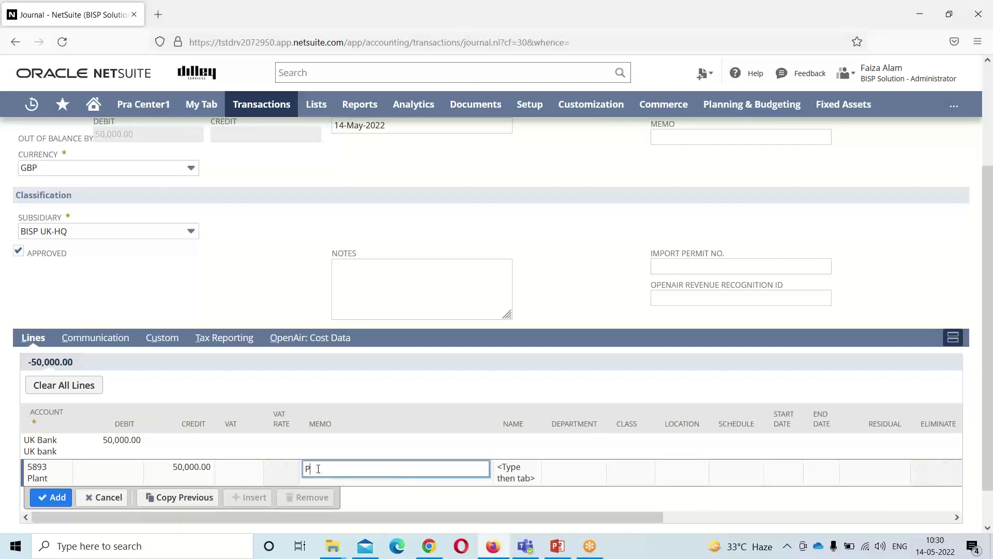
{"action": "type", "text": "lant sold off"}
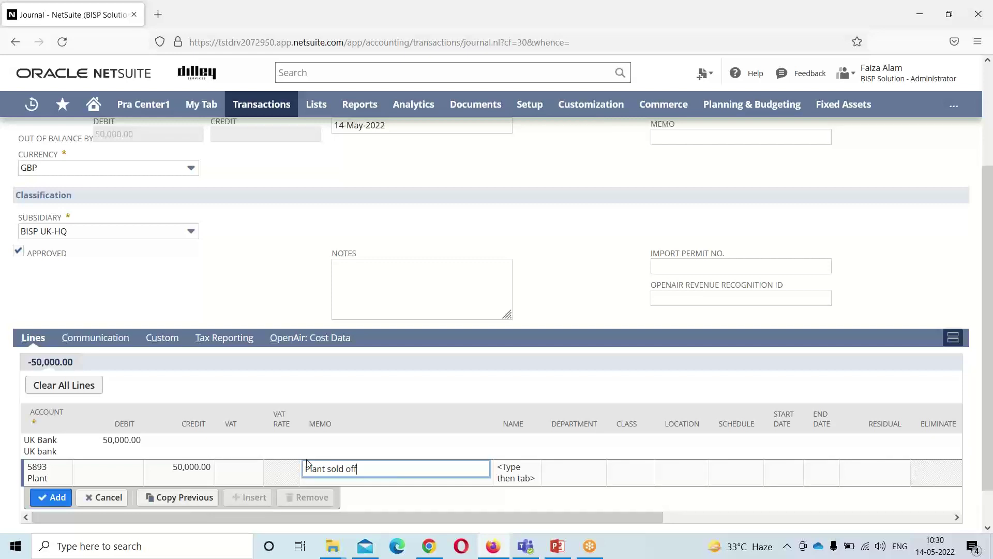
{"action": "key", "text": "BackSpace"}
{"action": "key", "text": "BackSpace"}
{"action": "type", "text": "ut"}
{"action": "left_click", "coordinate": [52, 497]}
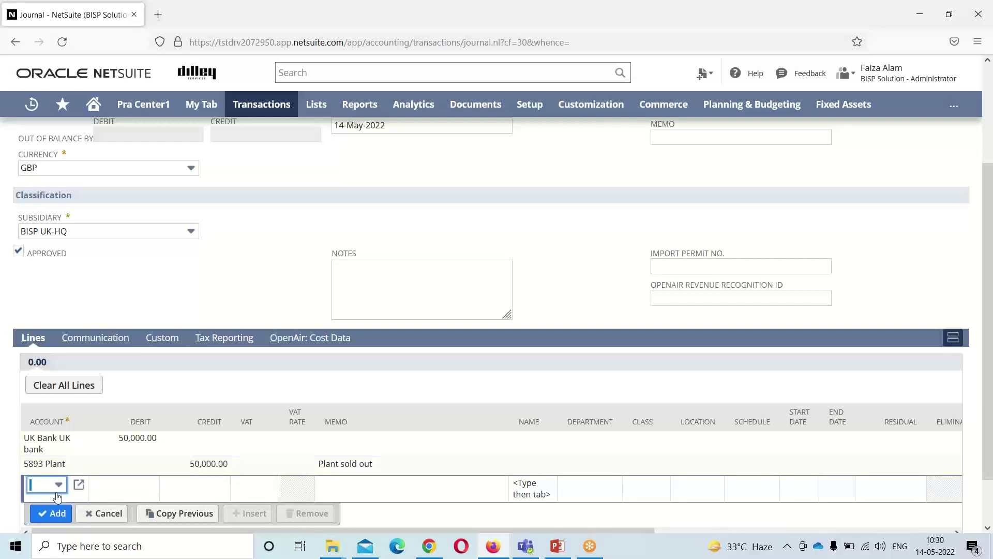
Add a third line with account 6047 Dividend debited by 35,000.00.
{"action": "left_click", "coordinate": [58, 486]}
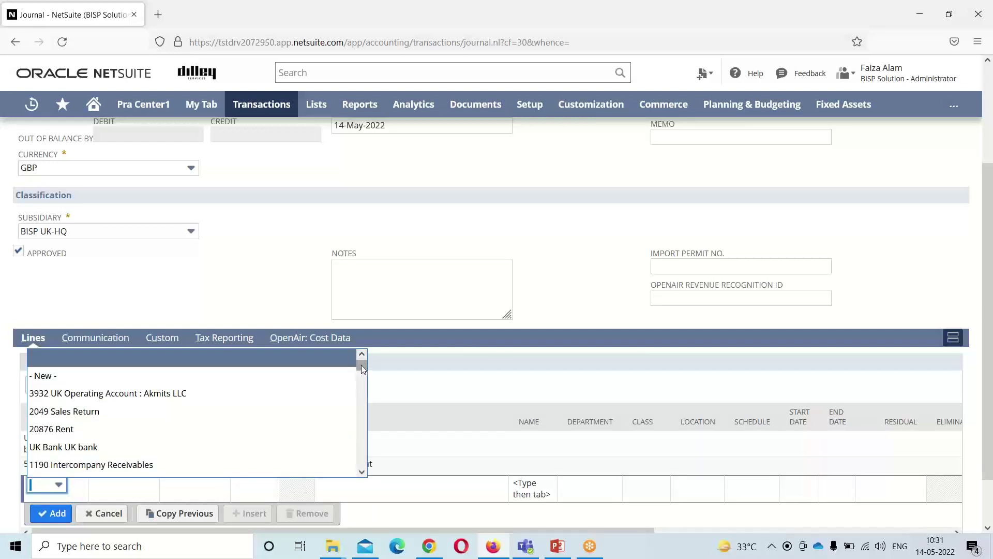
{"action": "left_click_drag", "start_coordinate": [361, 365], "coordinate": [361, 375]}
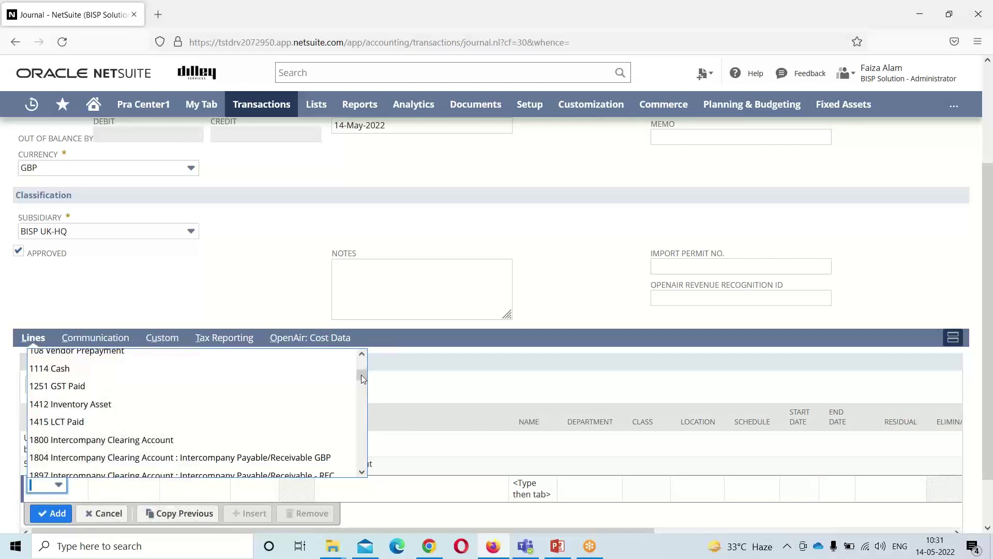
{"action": "left_click_drag", "start_coordinate": [361, 375], "coordinate": [361, 364]}
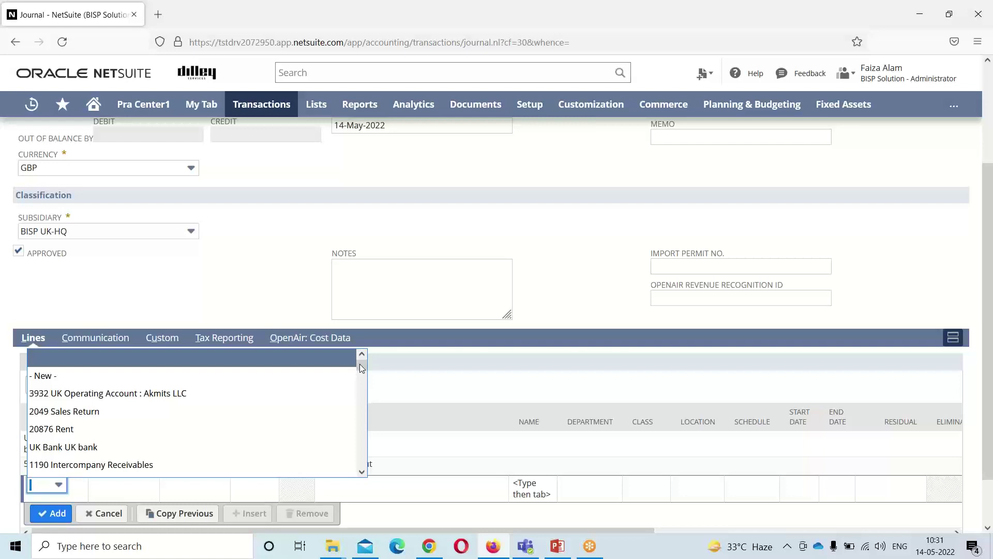
{"action": "type", "text": "6508"}
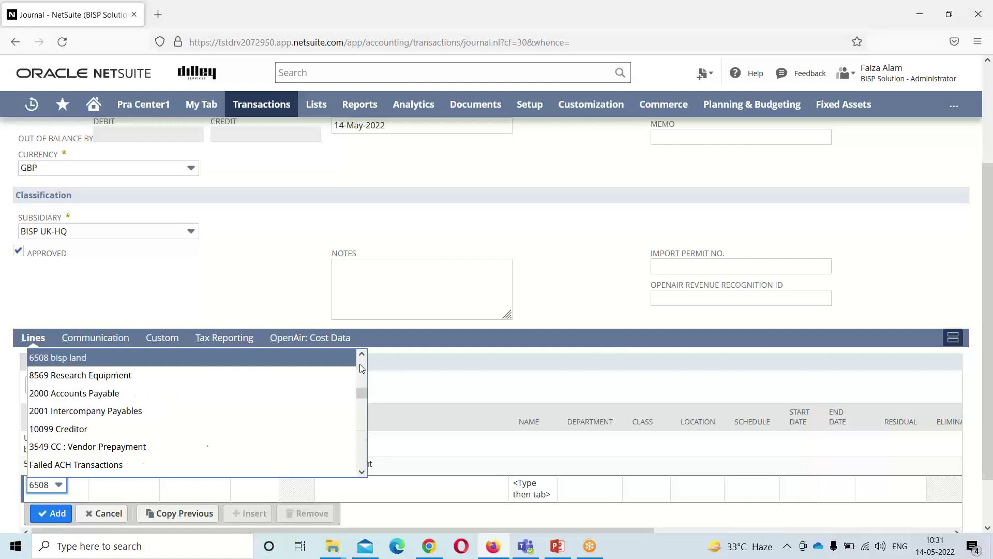
{"action": "type", "text": "6047"}
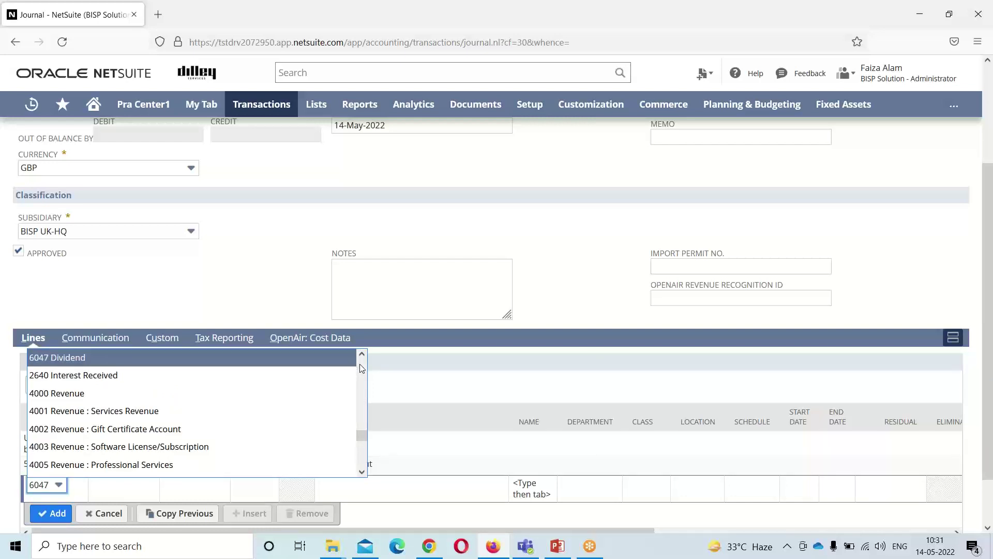
{"action": "left_click", "coordinate": [269, 362]}
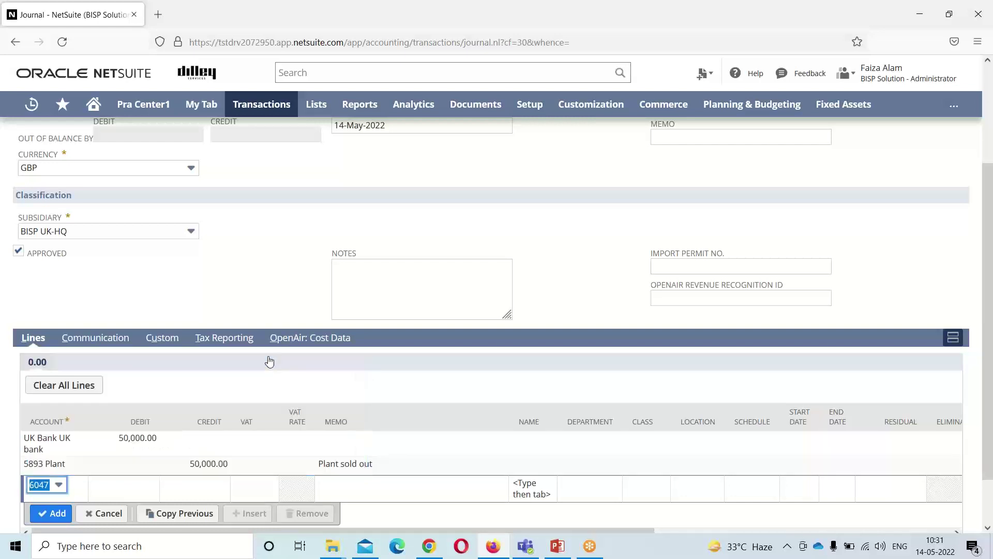
{"action": "left_click", "coordinate": [145, 494]}
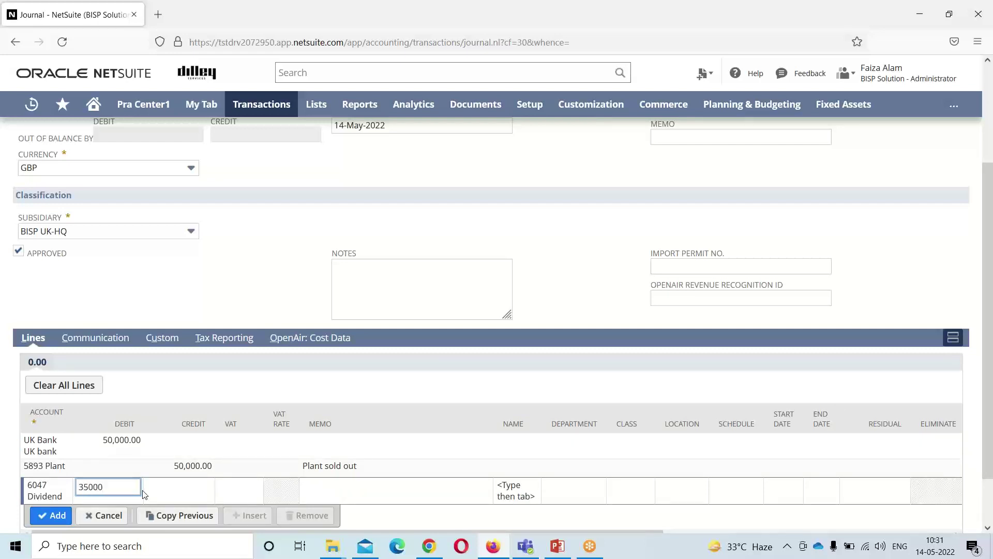
{"action": "left_click", "coordinate": [47, 516]}
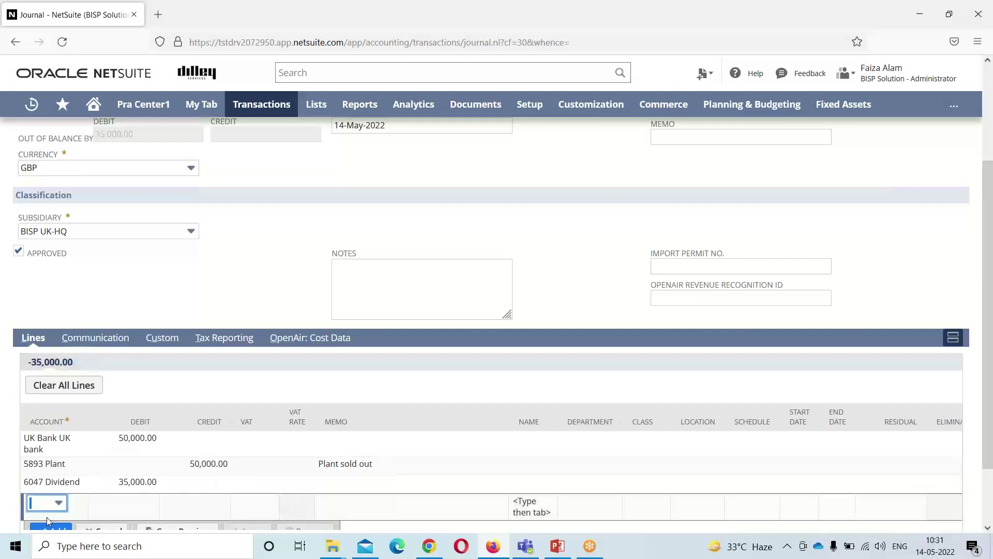
Add a line crediting 1114 Cash by 35,000.00 with memo 'Dividend paid'.
{"action": "left_click", "coordinate": [60, 503]}
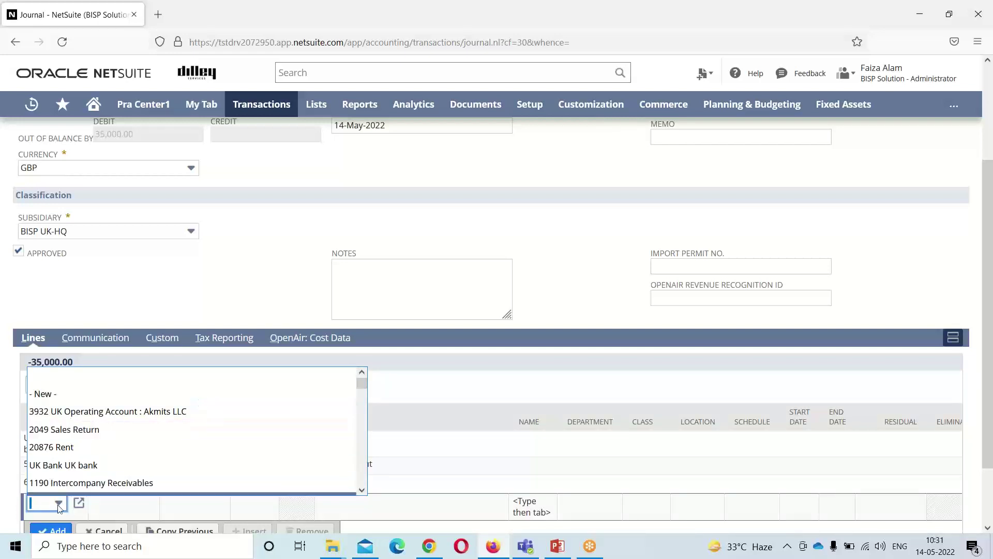
{"action": "type", "text": "1114"}
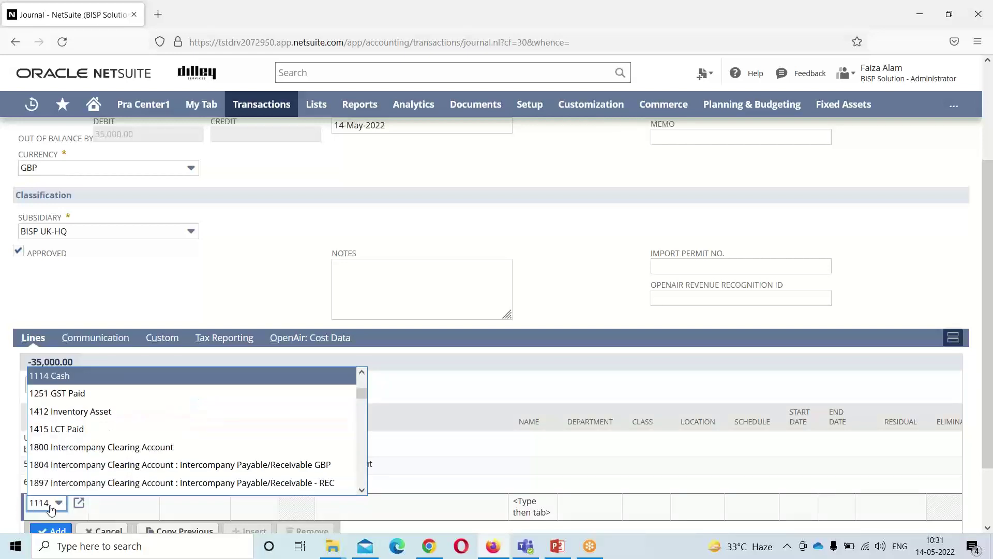
{"action": "left_click", "coordinate": [43, 508]}
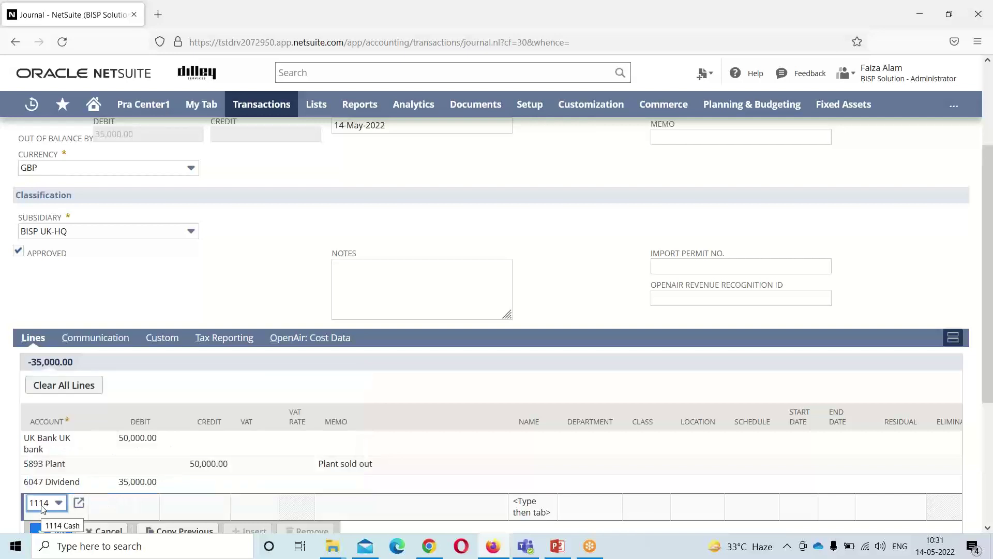
{"action": "left_click", "coordinate": [187, 500]}
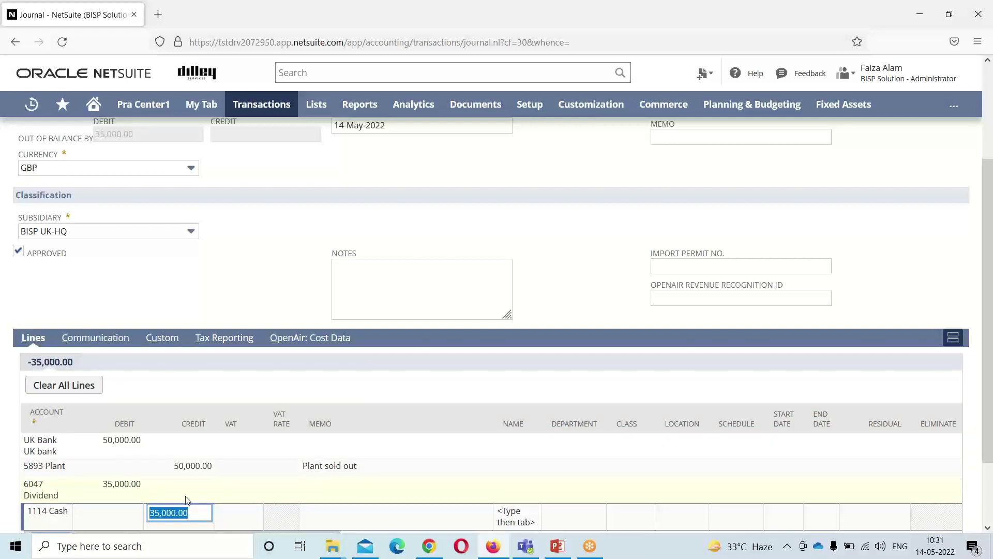
{"action": "left_click", "coordinate": [332, 508]}
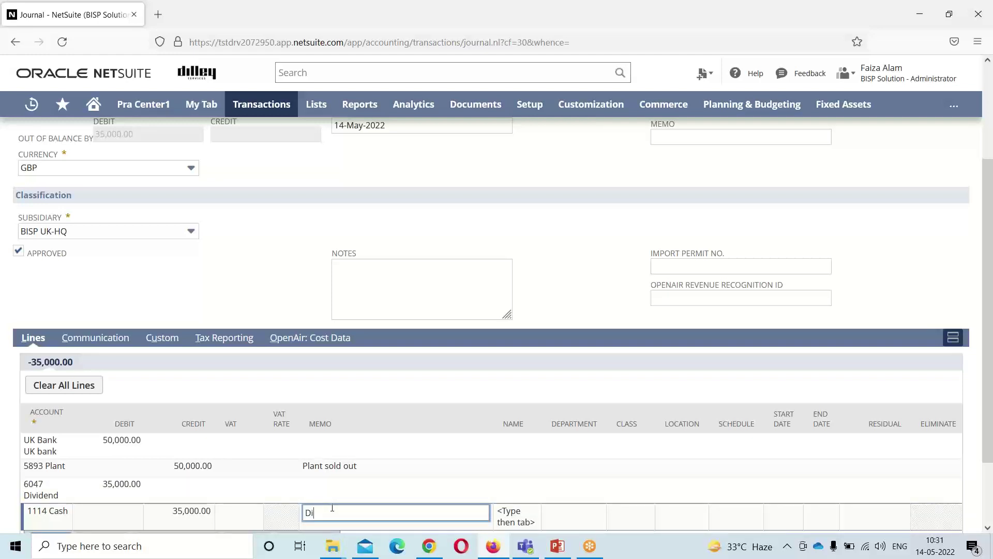
{"action": "type", "text": "Dividend paid"}
{"action": "scroll", "coordinate": [981, 431], "scroll_direction": "down", "scroll_amount": 1}
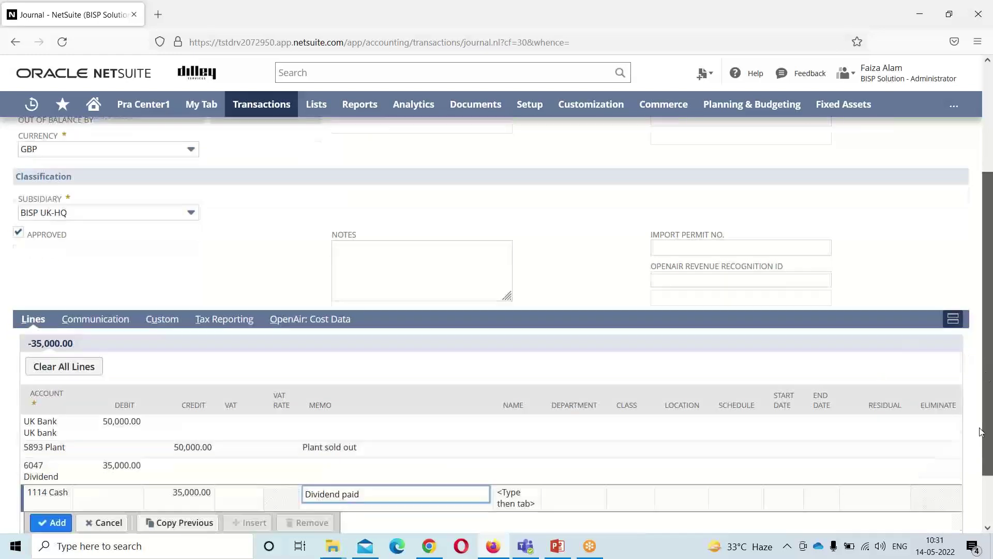
{"action": "scroll", "coordinate": [981, 431], "scroll_direction": "down", "scroll_amount": 2}
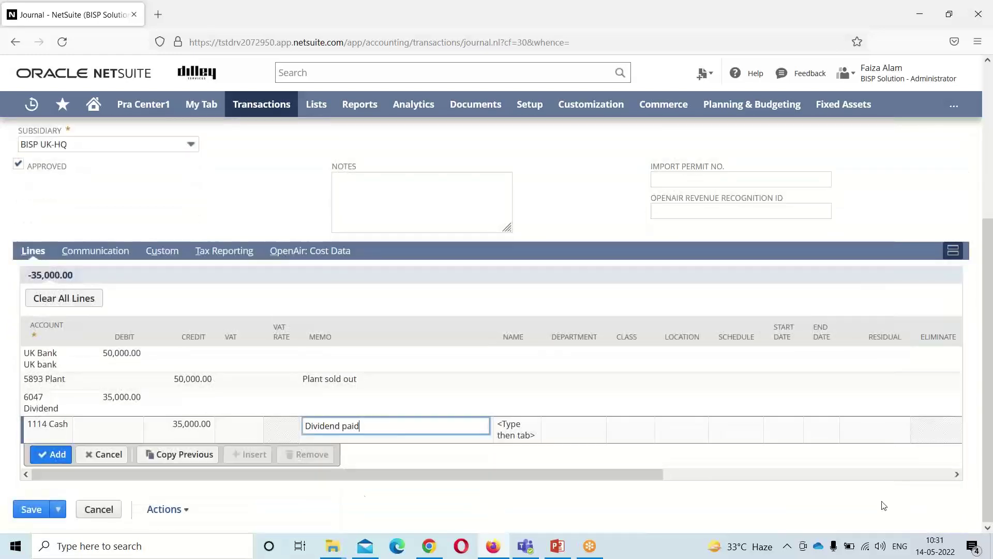
{"action": "left_click", "coordinate": [48, 456]}
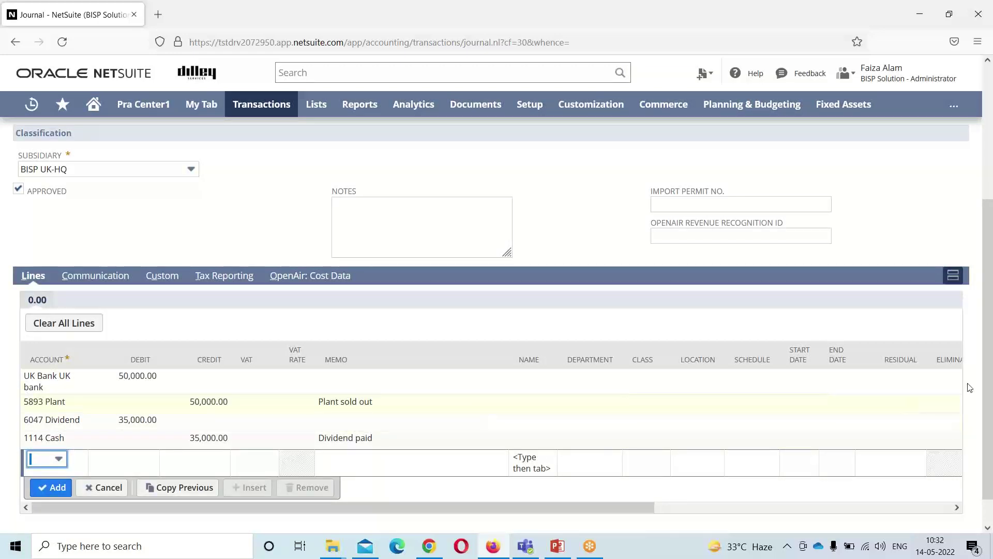
{"action": "left_click_drag", "start_coordinate": [988, 395], "coordinate": [986, 170]}
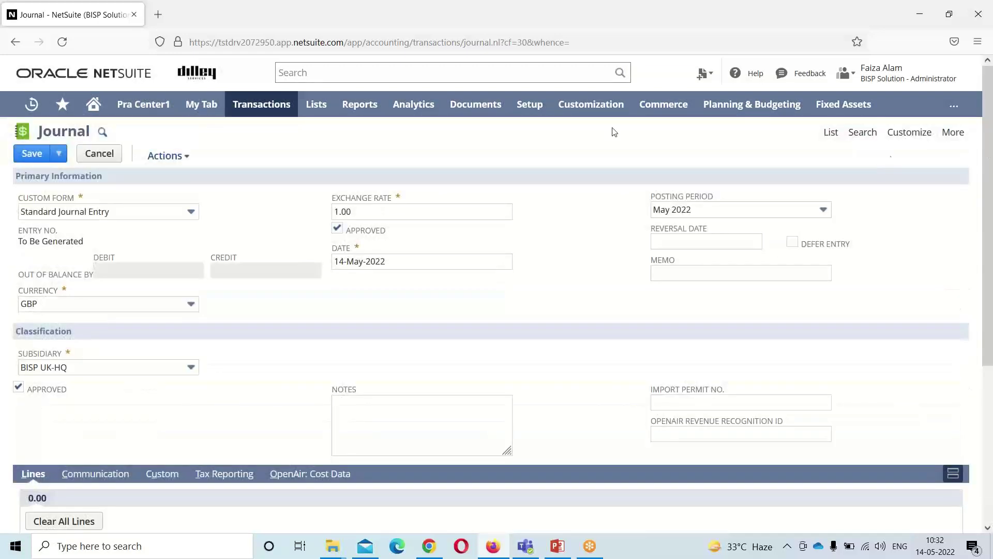
Save the journal and review saved entry 1220 with its 85,000.00 in lines.
{"action": "left_click", "coordinate": [29, 155]}
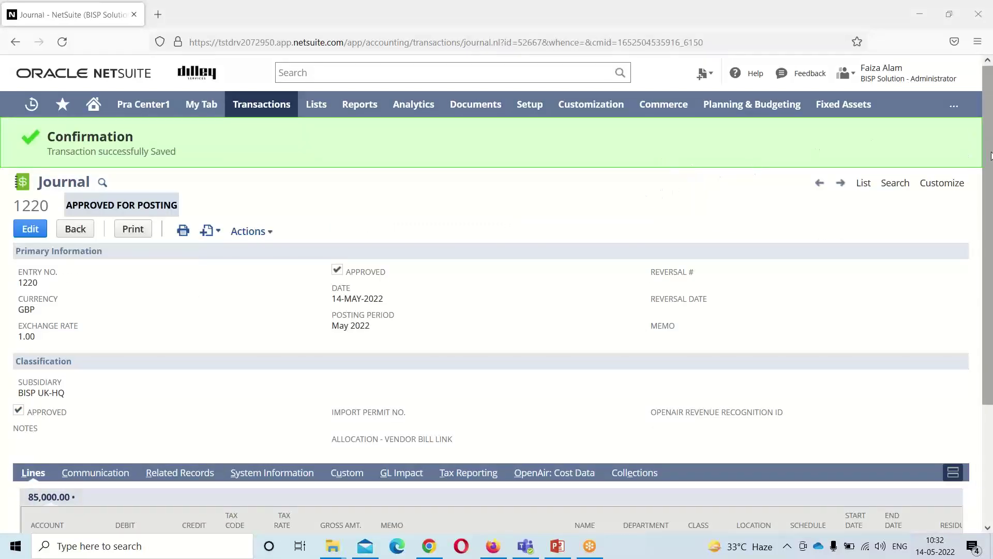
{"action": "left_click_drag", "start_coordinate": [989, 171], "coordinate": [990, 261]}
{"action": "scroll", "coordinate": [990, 261], "scroll_direction": "down", "scroll_amount": 3}
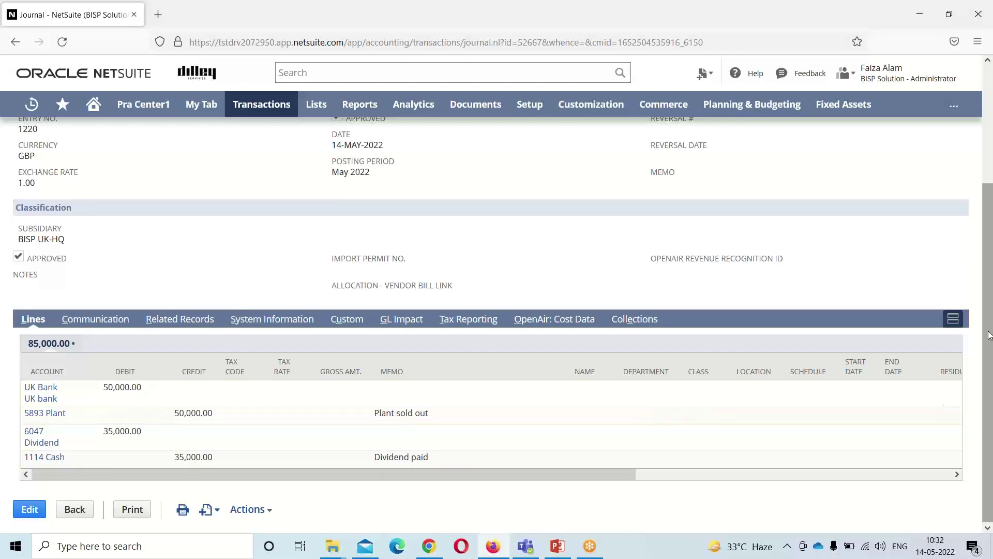
{"action": "left_click_drag", "start_coordinate": [989, 335], "coordinate": [991, 161]}
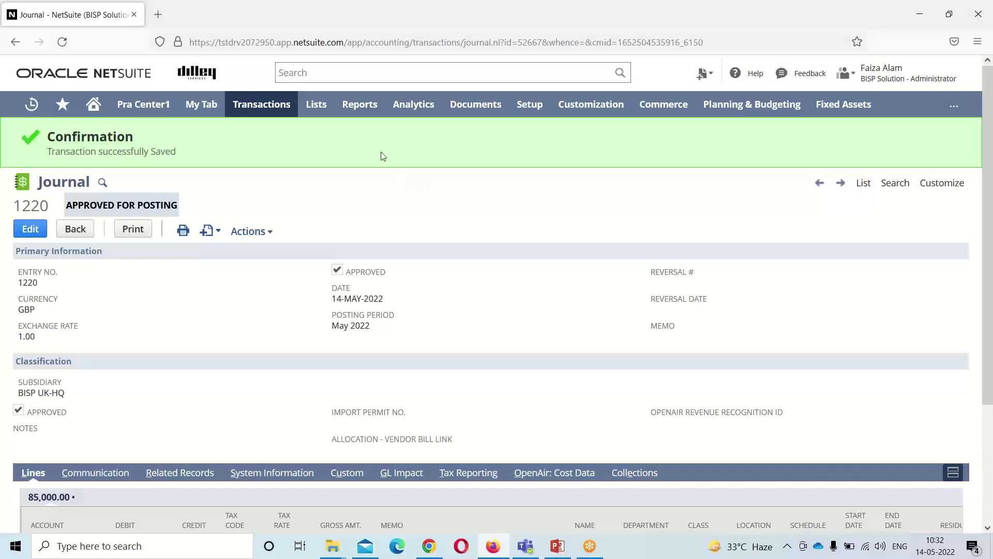
{"action": "mouse_move", "coordinate": [360, 114]}
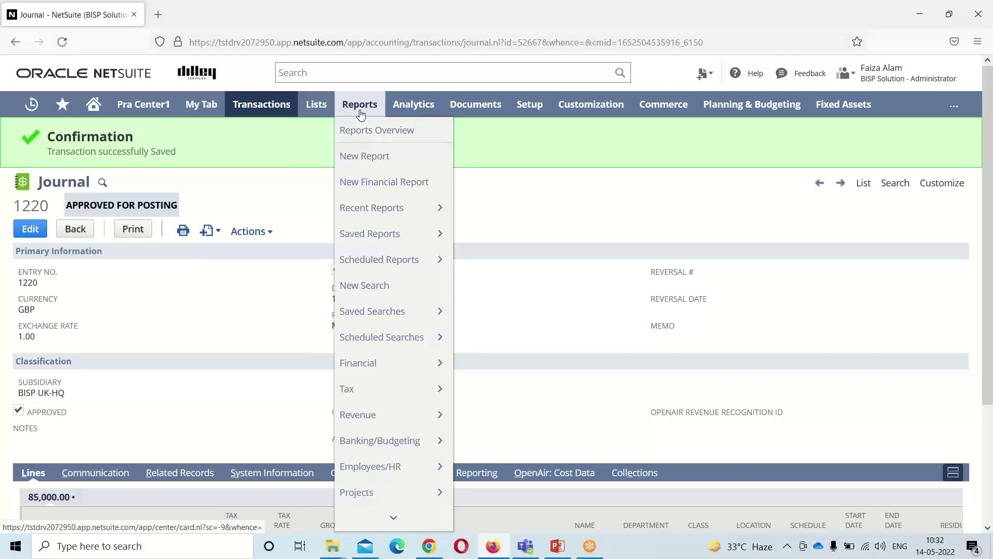
Open the General Ledger report and set its To and From periods to May 2022.
{"action": "mouse_move", "coordinate": [396, 366]}
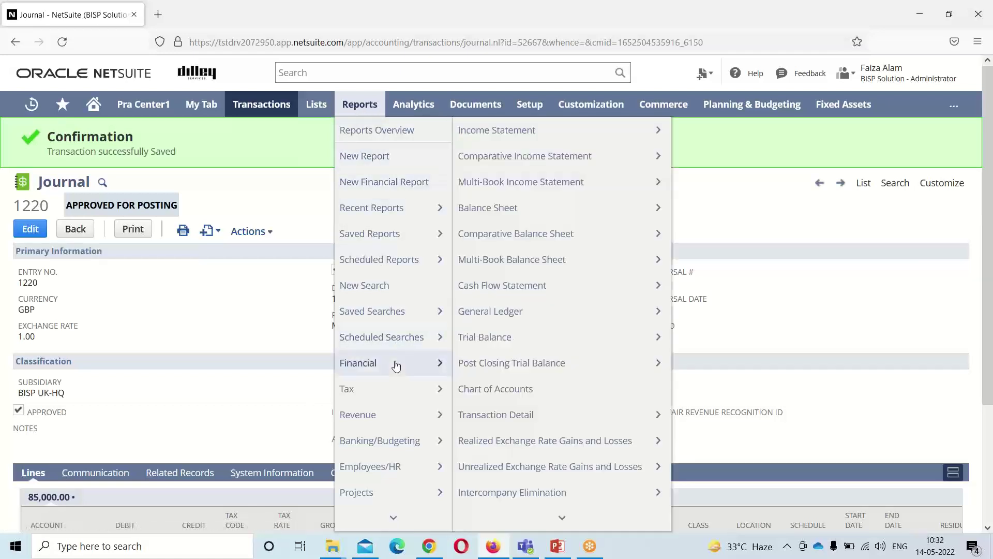
{"action": "mouse_move", "coordinate": [553, 205]}
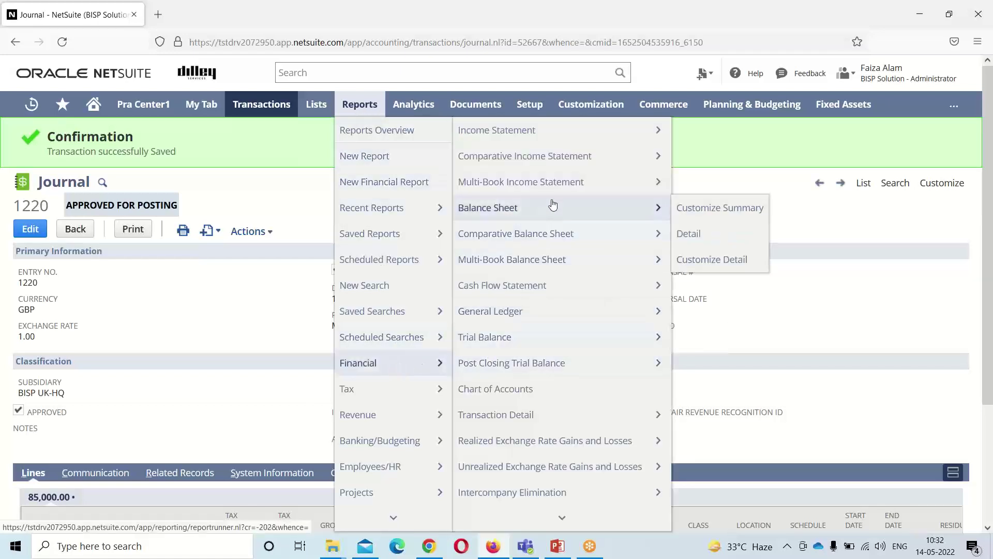
{"action": "left_click", "coordinate": [558, 321]}
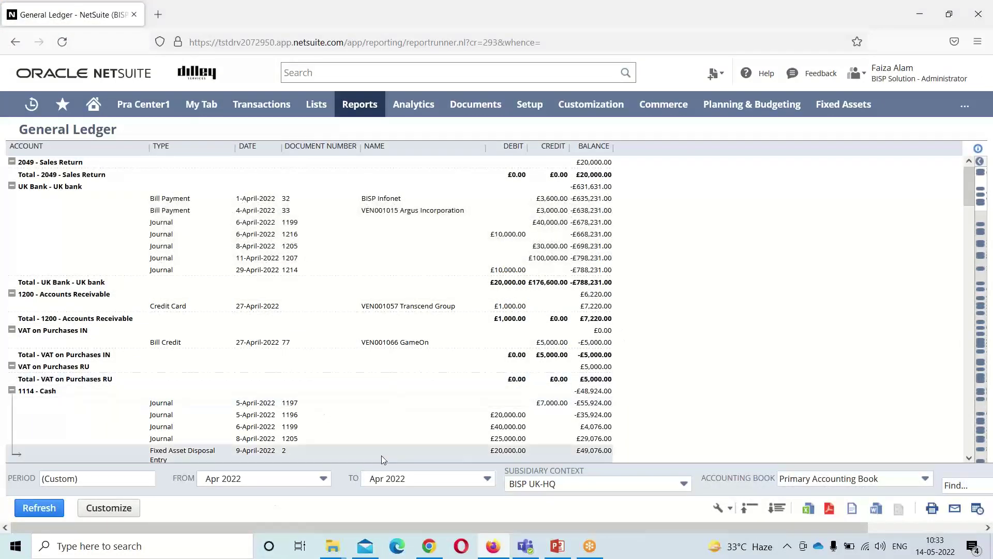
{"action": "left_click", "coordinate": [488, 480]}
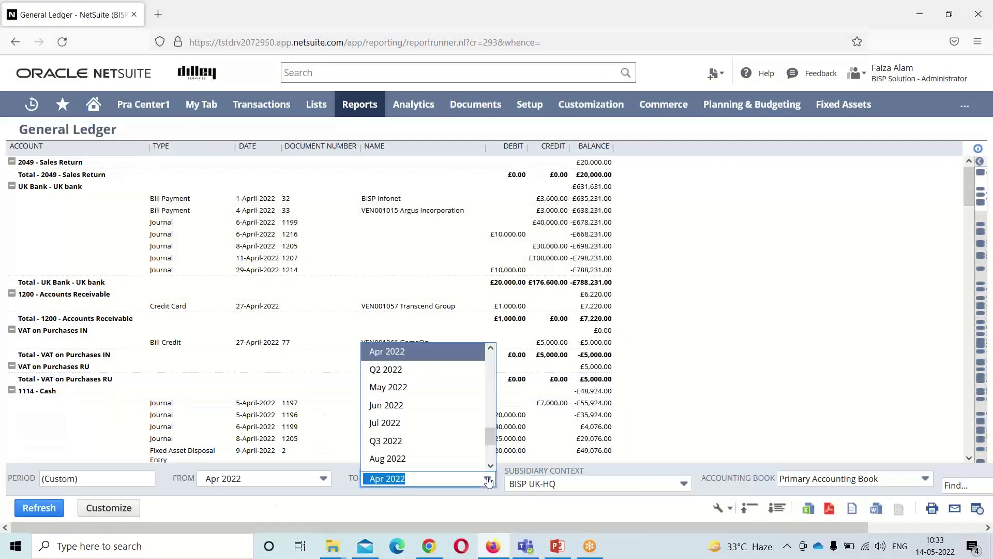
{"action": "left_click", "coordinate": [470, 393]}
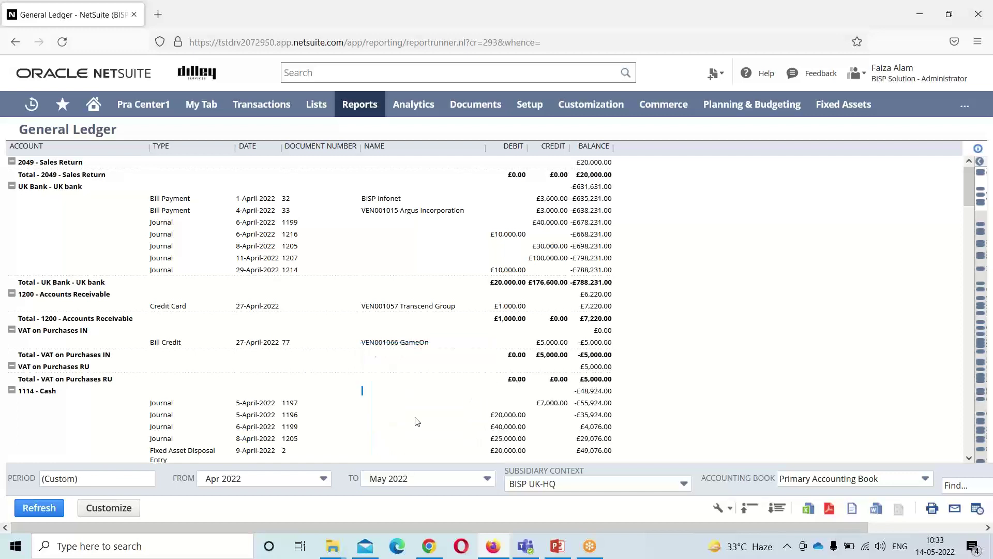
{"action": "left_click", "coordinate": [323, 480]}
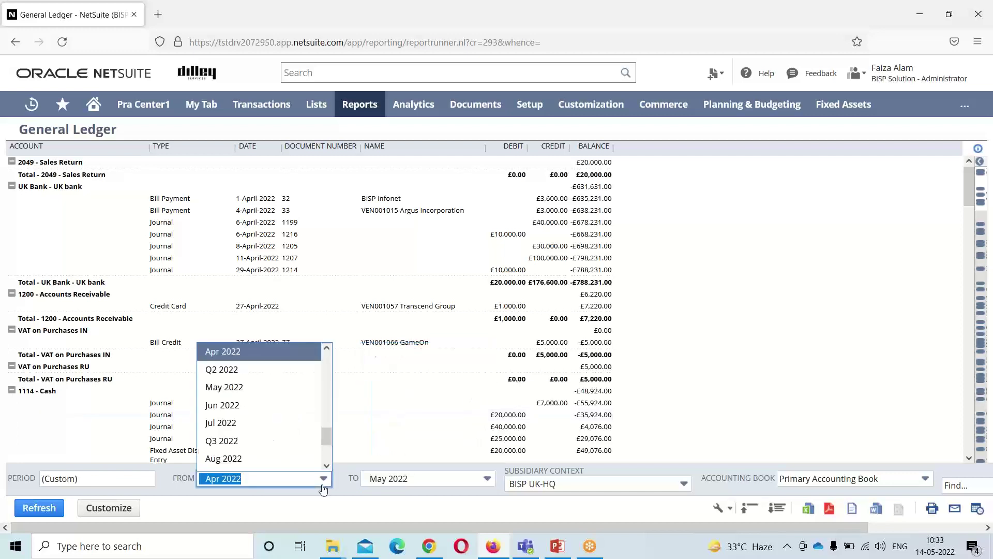
{"action": "left_click", "coordinate": [301, 388]}
Refresh the General Ledger and scroll to journal 1220's UK bank, Cash and Plant entries.
{"action": "left_click", "coordinate": [40, 511]}
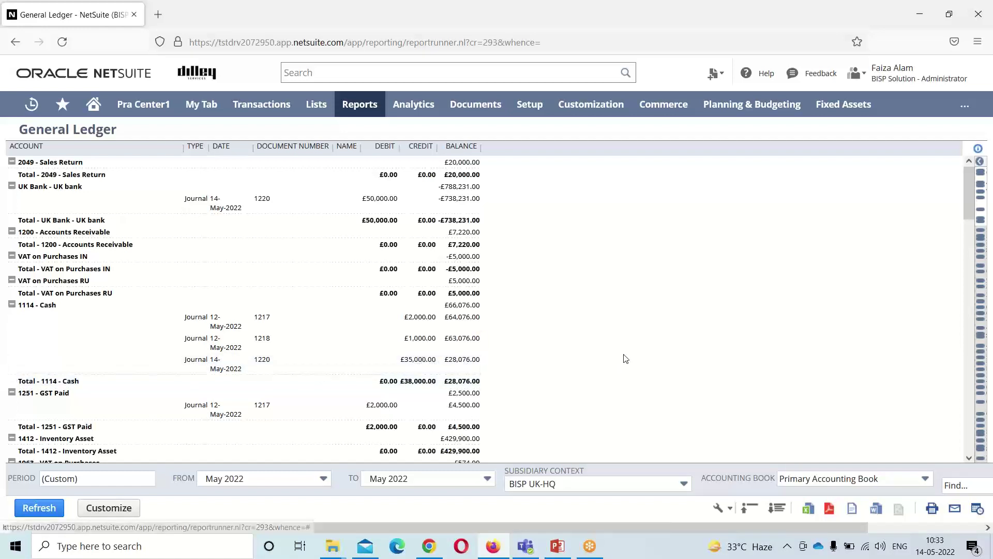
{"action": "left_click_drag", "start_coordinate": [969, 192], "coordinate": [970, 247]}
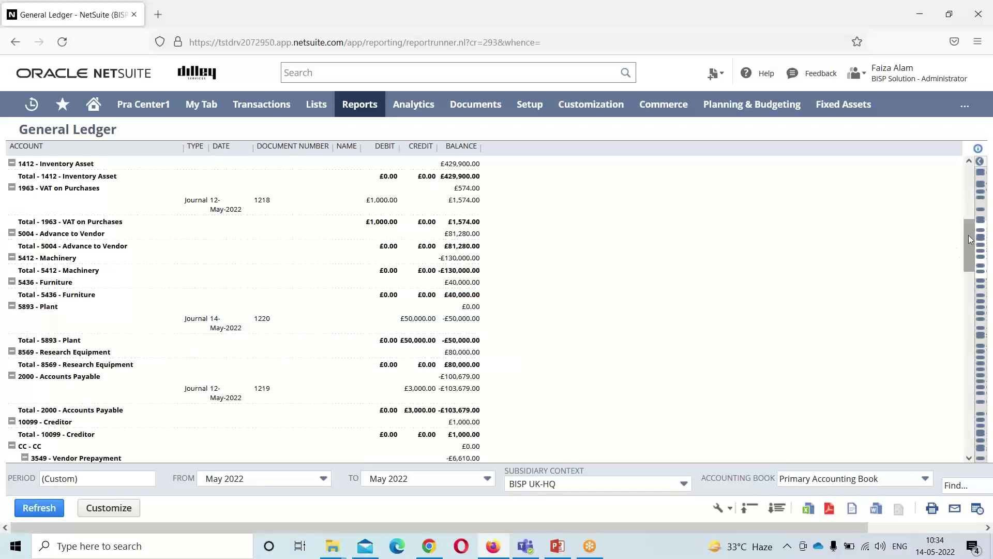
{"action": "left_click_drag", "start_coordinate": [969, 239], "coordinate": [967, 293]}
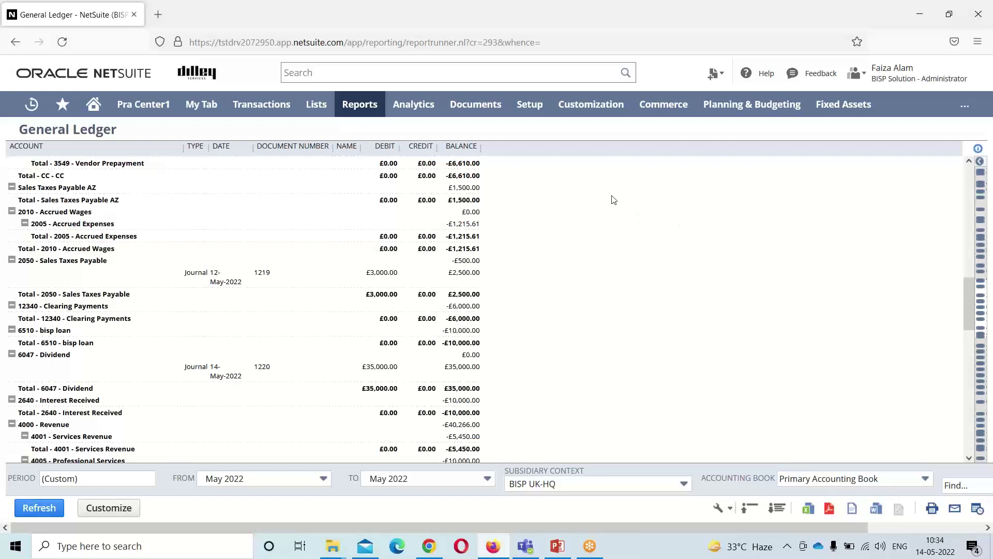
{"action": "mouse_move", "coordinate": [375, 109]}
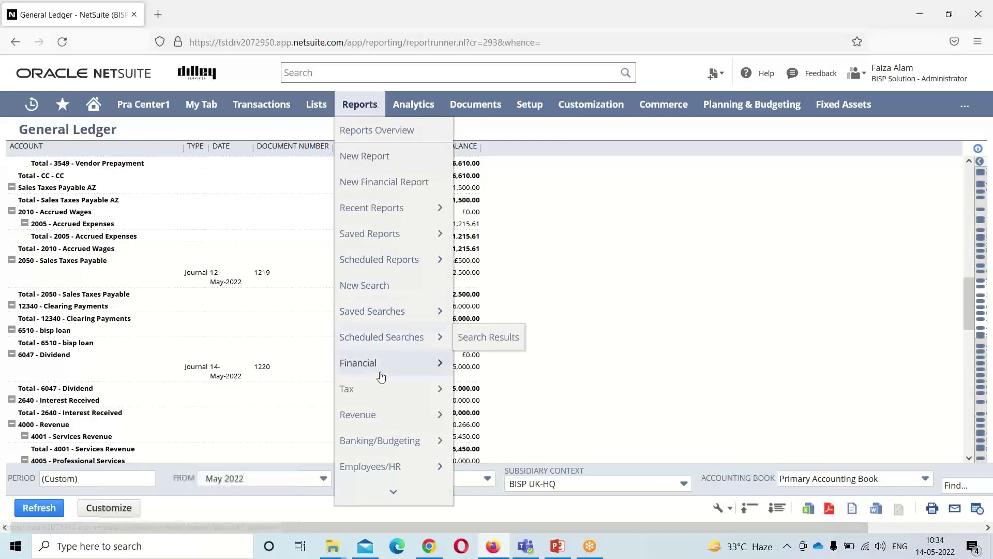
Open the Cash Flow Statement and limit it to subsidiary BISP UK-HQ.
{"action": "mouse_move", "coordinate": [383, 365]}
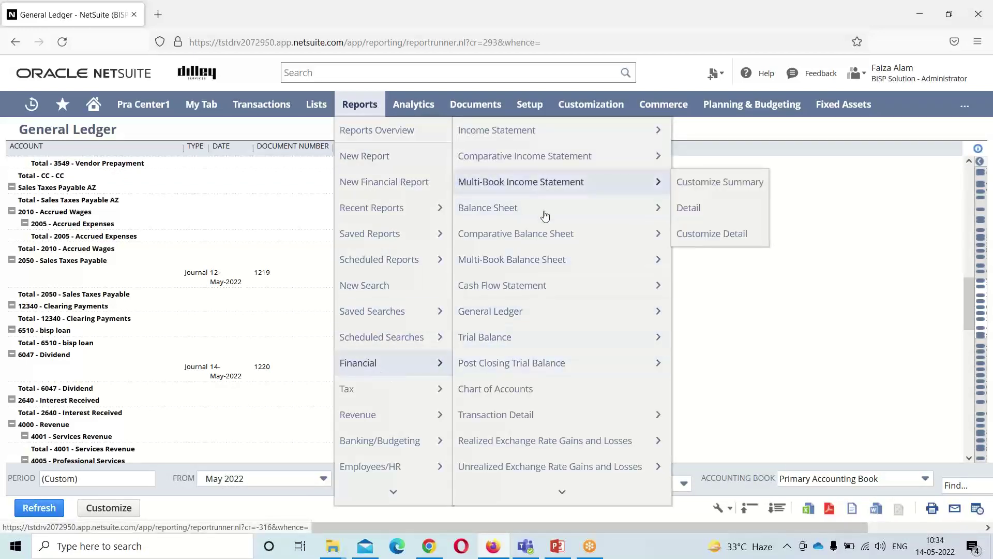
{"action": "left_click", "coordinate": [529, 282]}
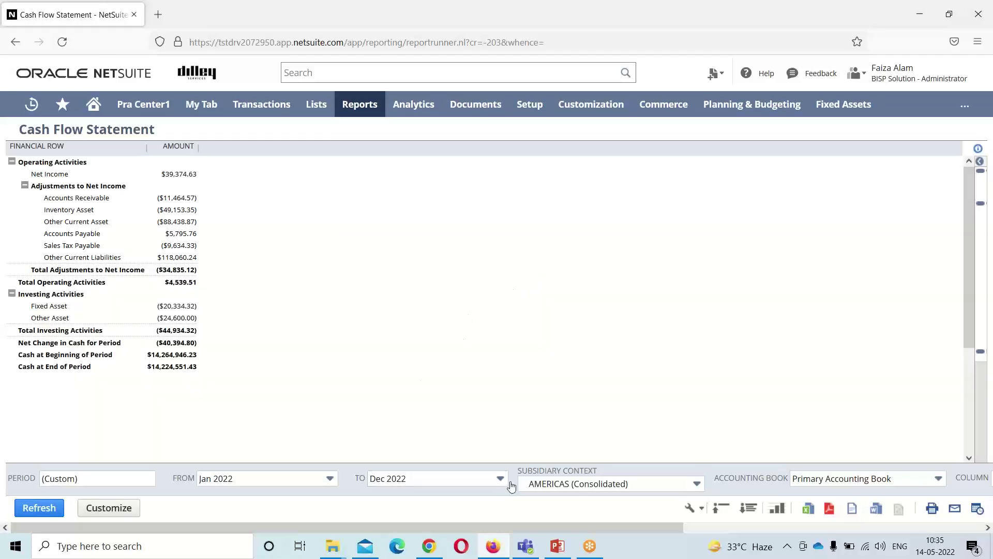
{"action": "left_click", "coordinate": [698, 484]}
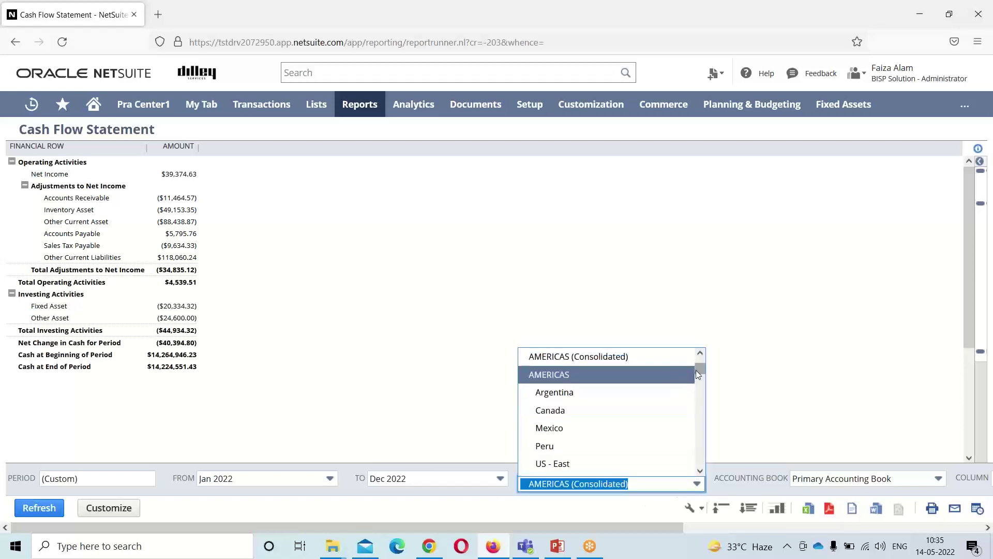
{"action": "scroll", "coordinate": [698, 371], "scroll_direction": "up", "scroll_amount": 1}
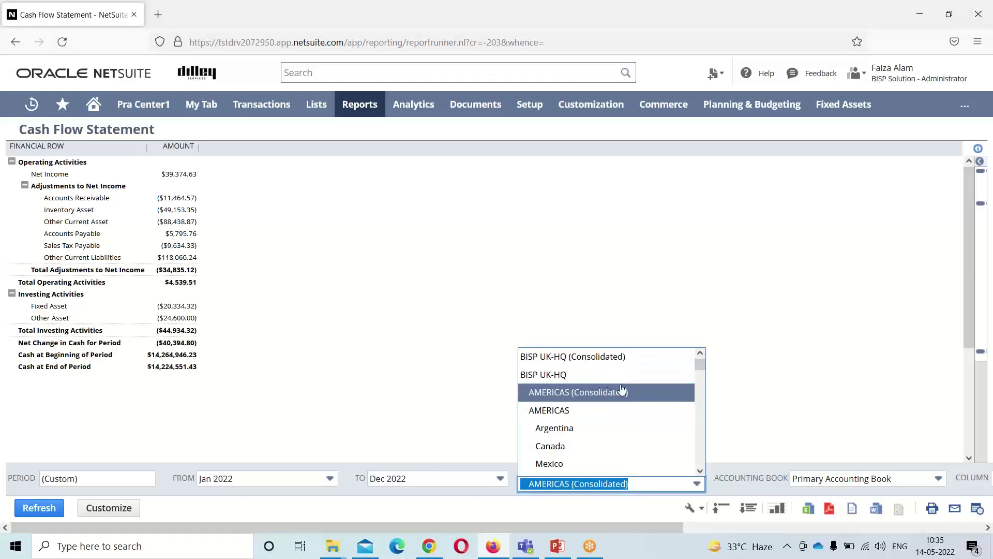
{"action": "left_click", "coordinate": [640, 373]}
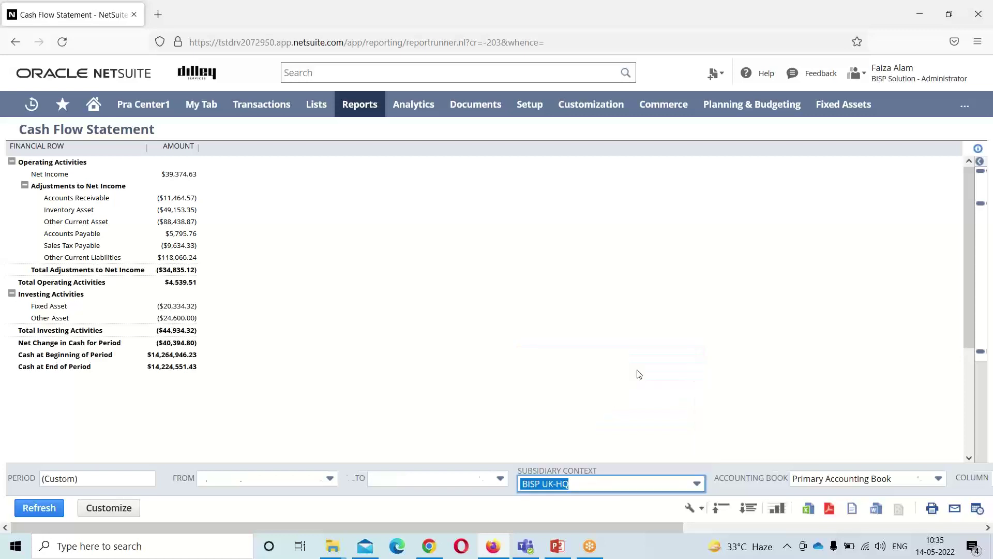
Change the ending period to May 2022, dismissing the invalid date range warnings.
{"action": "left_click", "coordinate": [484, 480]}
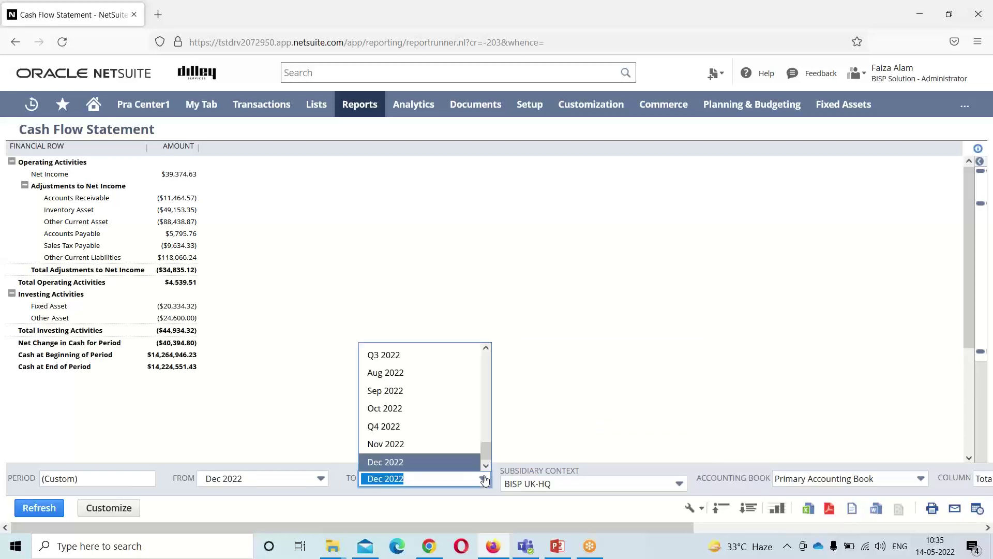
{"action": "left_click", "coordinate": [473, 370]}
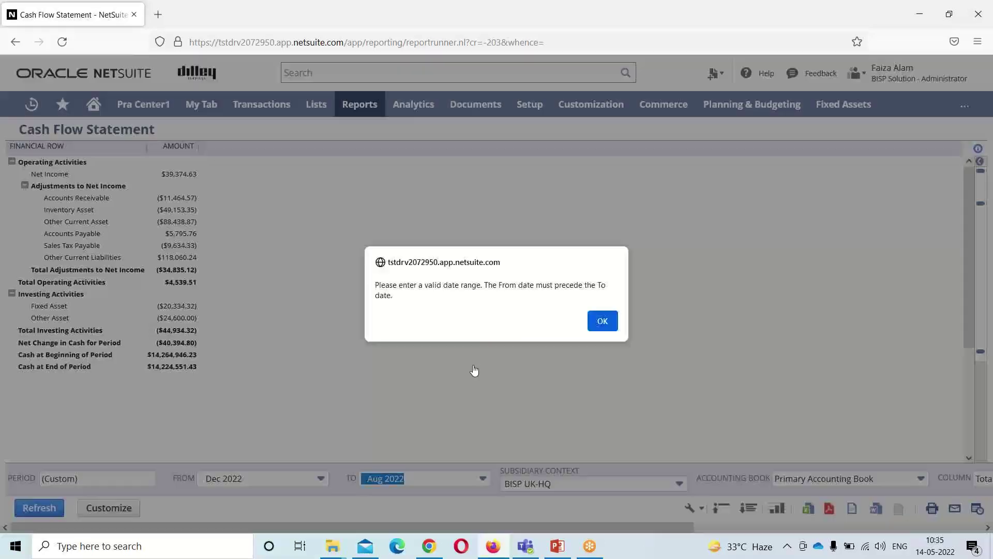
{"action": "left_click", "coordinate": [602, 320]}
{"action": "left_click", "coordinate": [482, 479]}
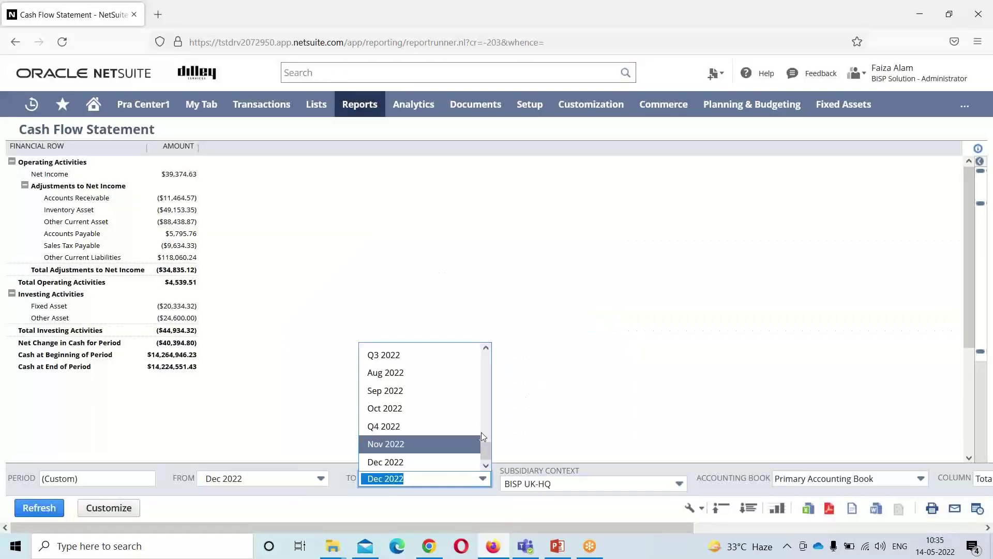
{"action": "scroll", "coordinate": [487, 382], "scroll_direction": "up", "scroll_amount": 5}
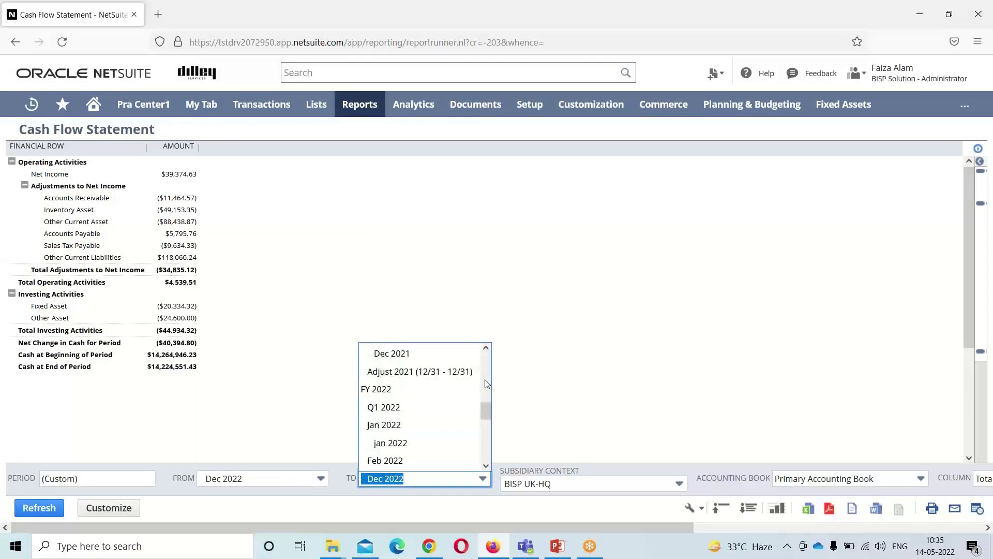
{"action": "scroll", "coordinate": [484, 418], "scroll_direction": "down", "scroll_amount": 4}
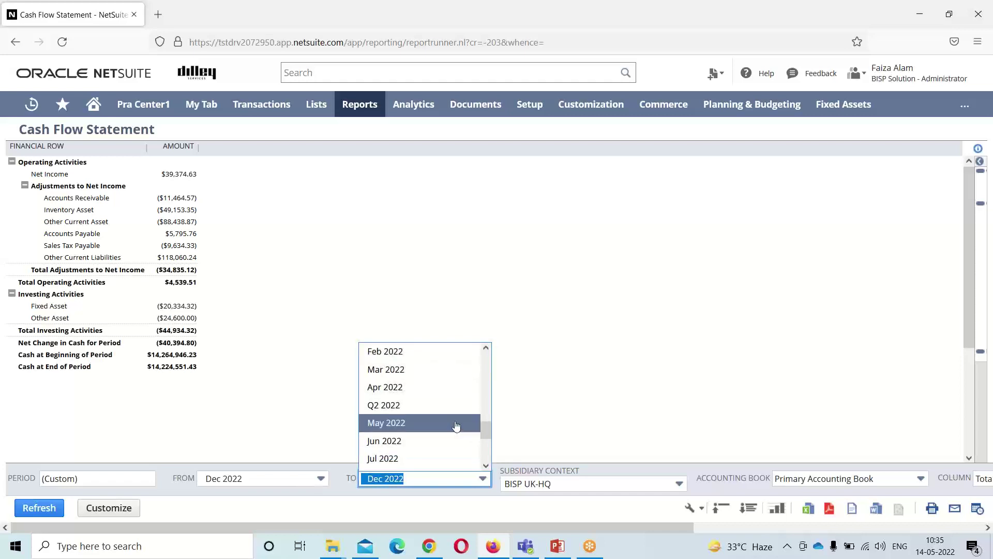
{"action": "left_click", "coordinate": [454, 422]}
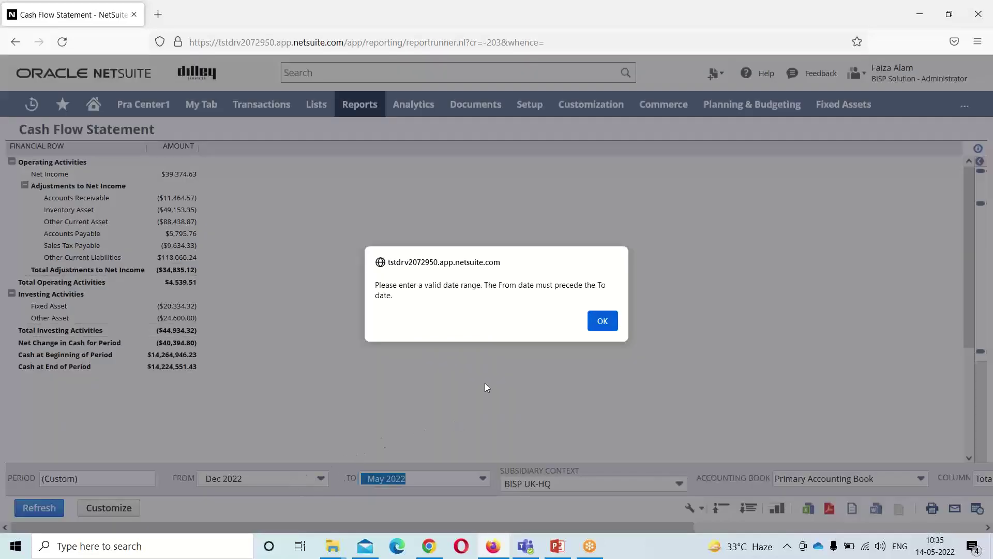
{"action": "left_click", "coordinate": [602, 322]}
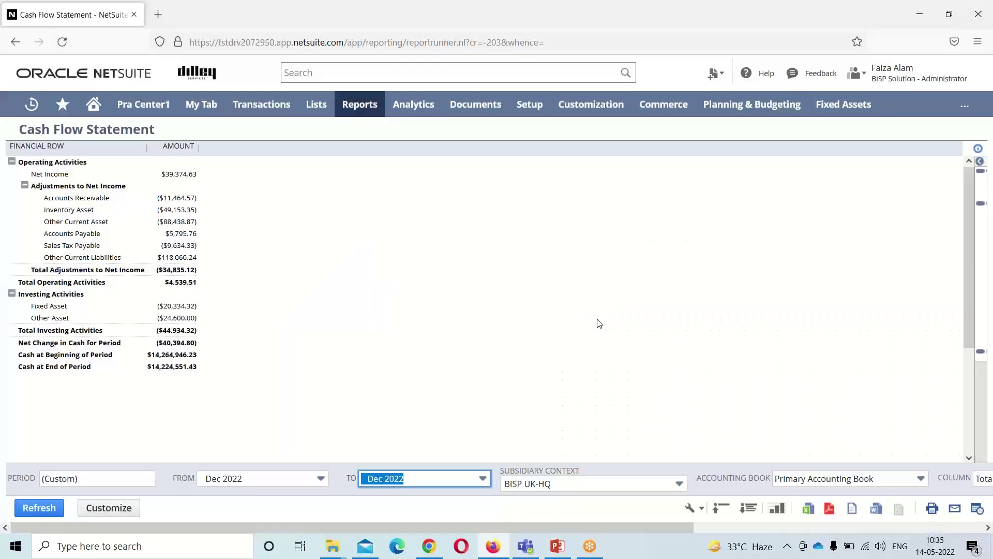
Set both the starting and ending periods to May 2022.
{"action": "left_click", "coordinate": [321, 476]}
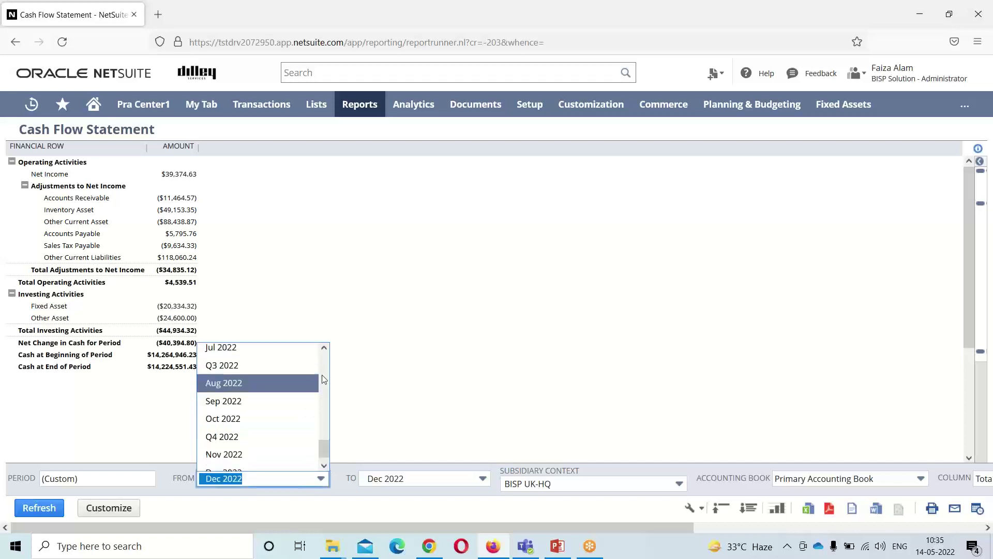
{"action": "scroll", "coordinate": [325, 379], "scroll_direction": "up", "scroll_amount": 3}
{"action": "left_click", "coordinate": [288, 417]}
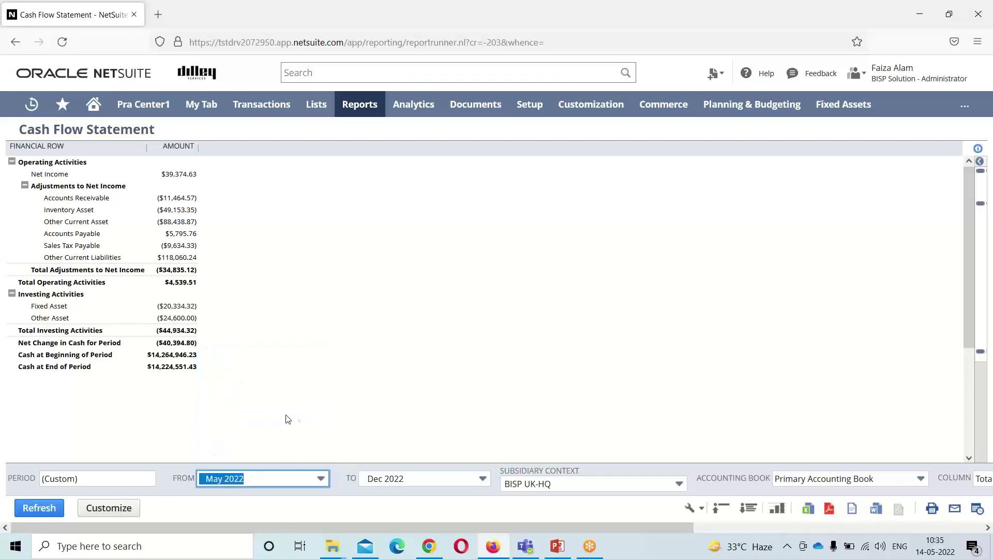
{"action": "left_click", "coordinate": [481, 477]}
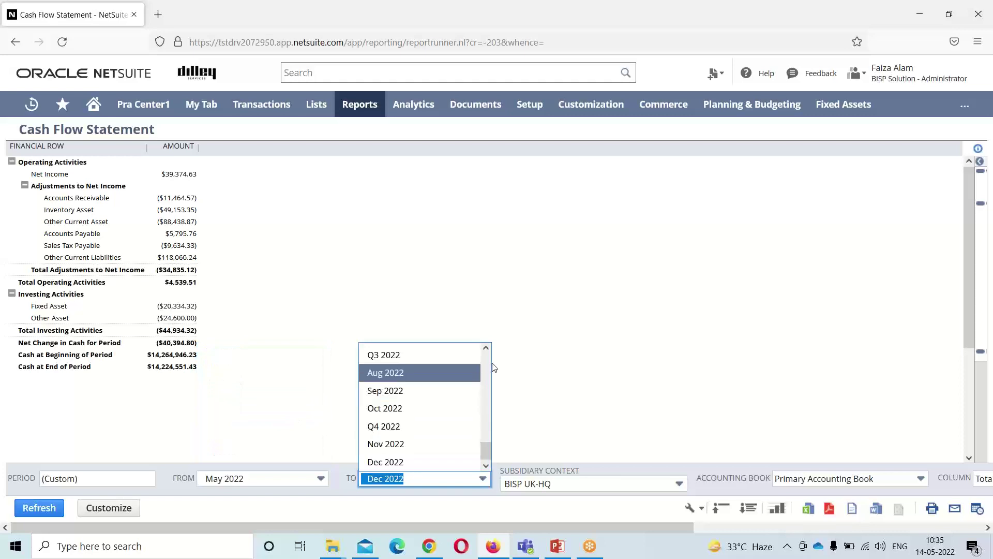
{"action": "scroll", "coordinate": [486, 378], "scroll_direction": "up", "scroll_amount": 2}
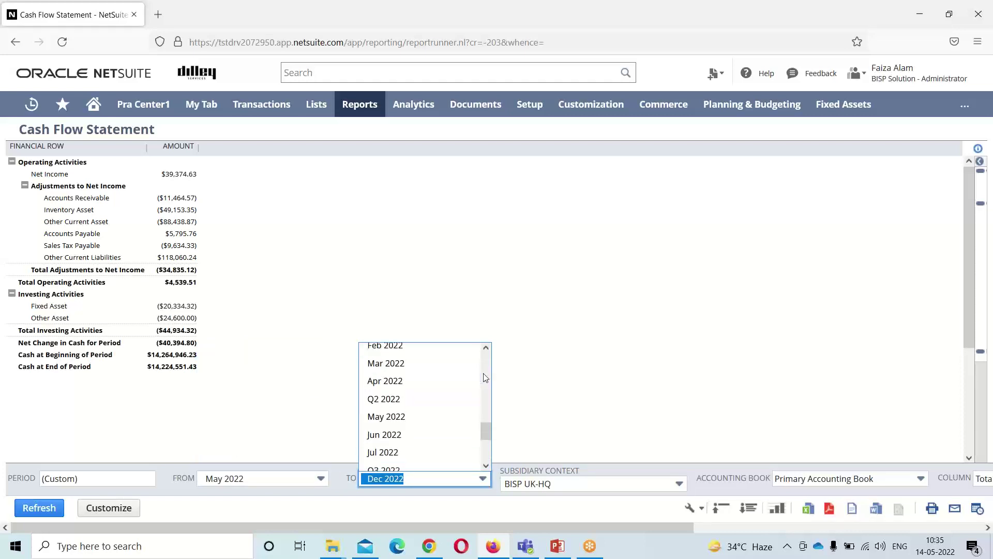
{"action": "left_click", "coordinate": [449, 417]}
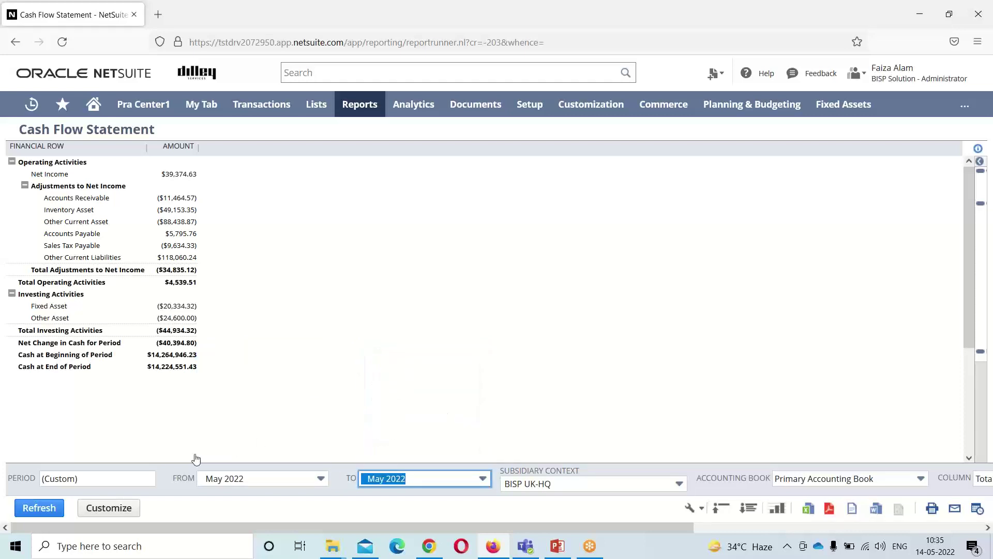
Rerun the BISP UK-HQ Cash Flow Statement for May 2022 and review the figures.
{"action": "left_click", "coordinate": [52, 507]}
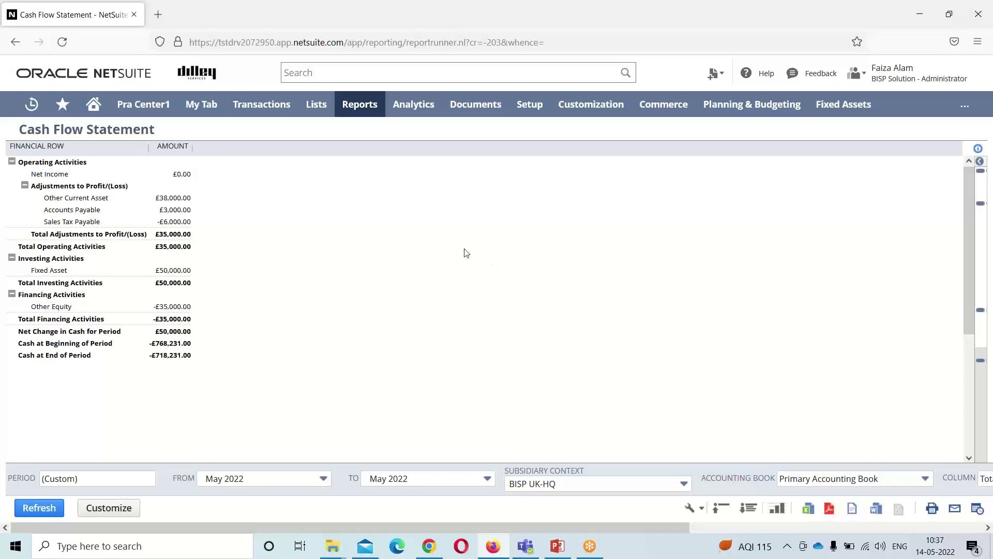
Run the Balance Sheet from Reports > Financial with the As Of period set to May 2022.
{"action": "mouse_move", "coordinate": [372, 118]}
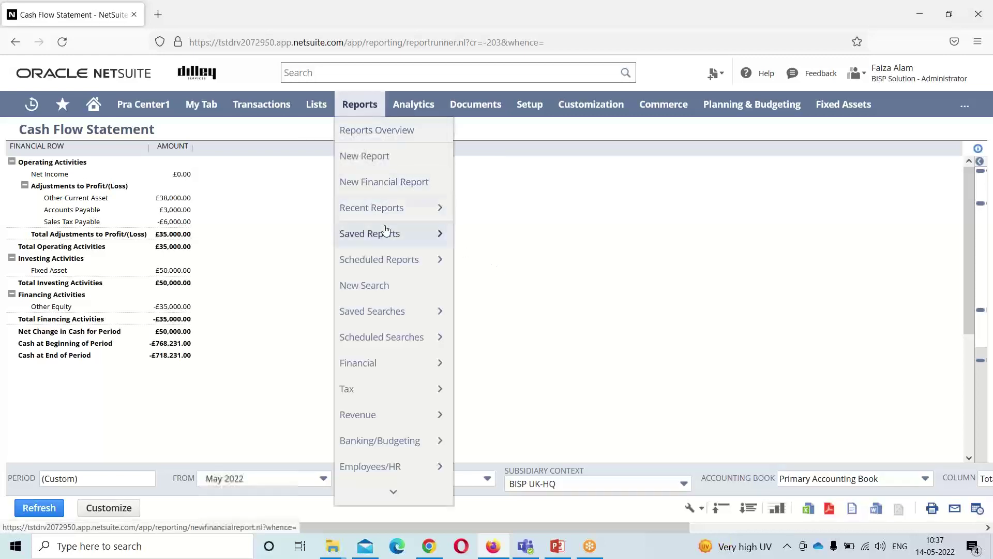
{"action": "mouse_move", "coordinate": [386, 359]}
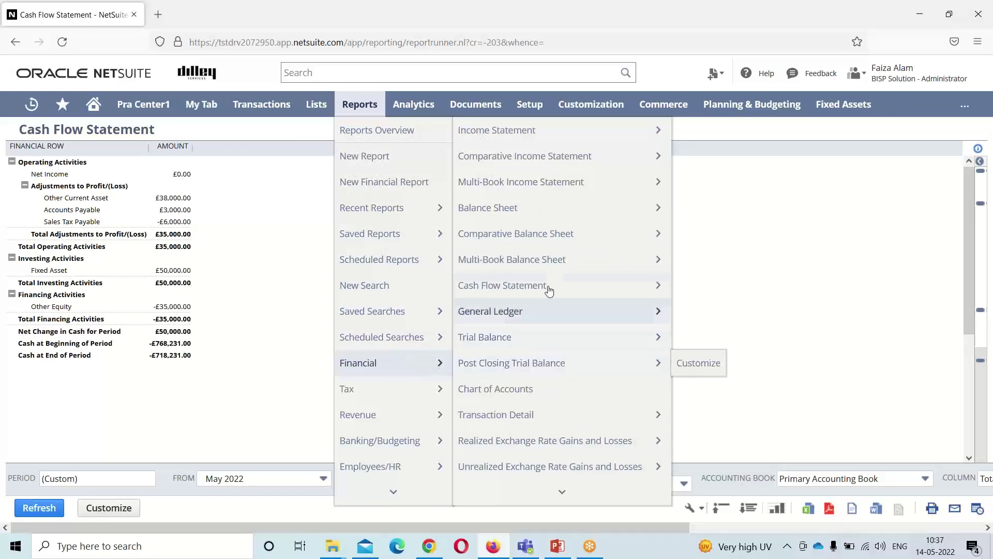
{"action": "left_click", "coordinate": [564, 216]}
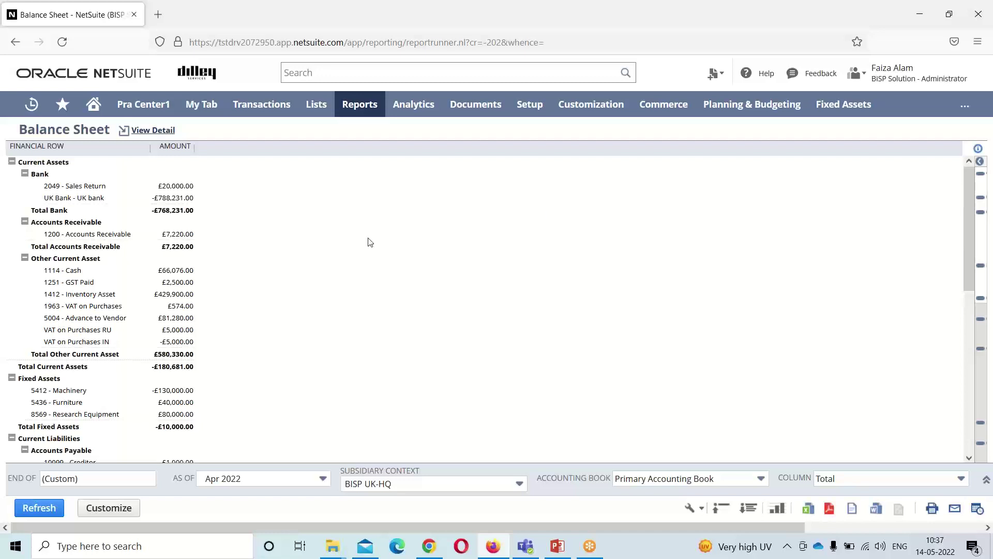
{"action": "left_click", "coordinate": [323, 480]}
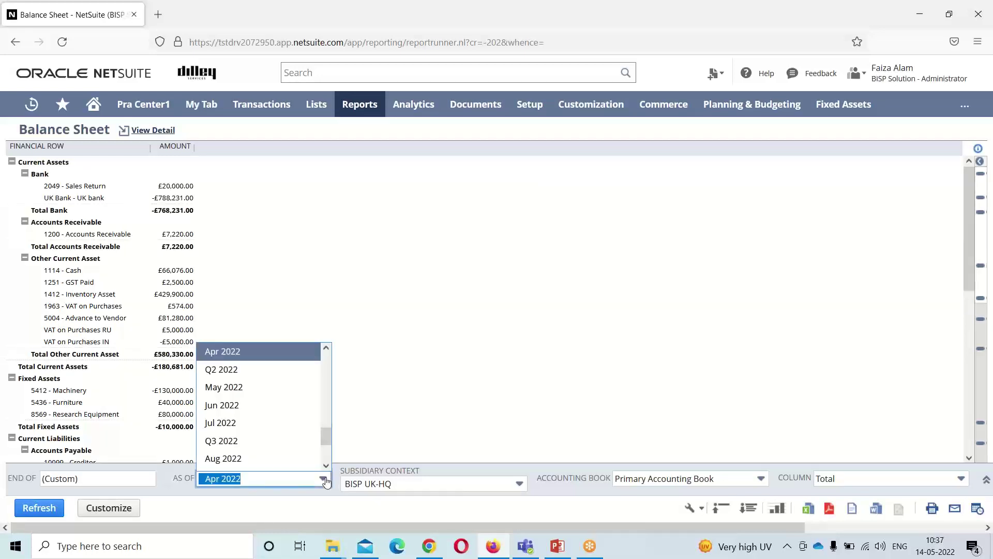
{"action": "left_click", "coordinate": [313, 387]}
{"action": "left_click", "coordinate": [46, 512]}
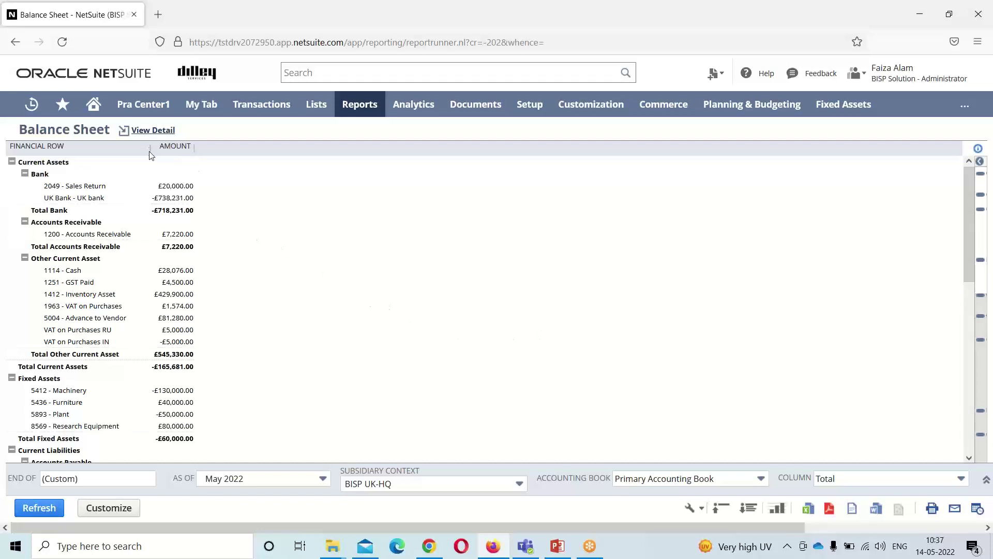
{"action": "left_click", "coordinate": [190, 198]}
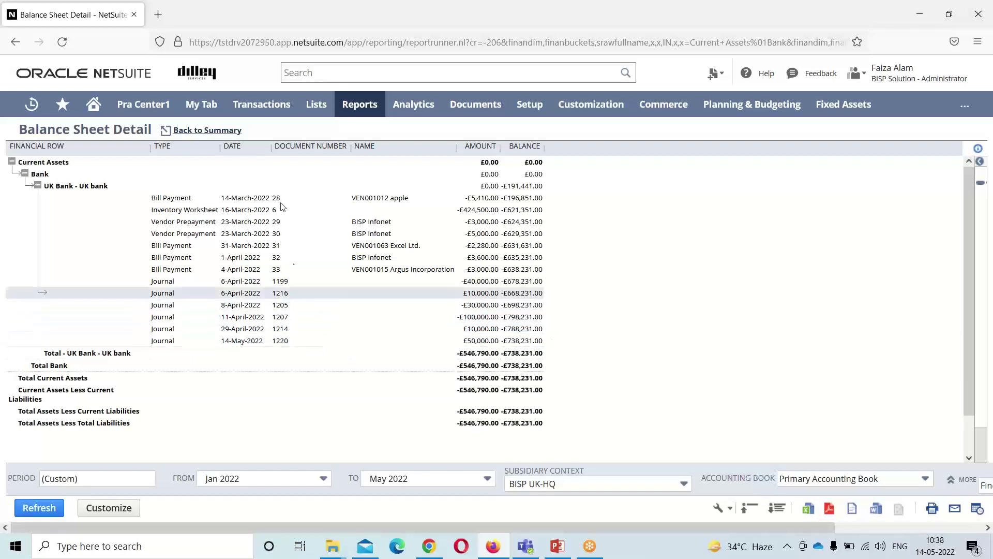
{"action": "left_click", "coordinate": [196, 133]}
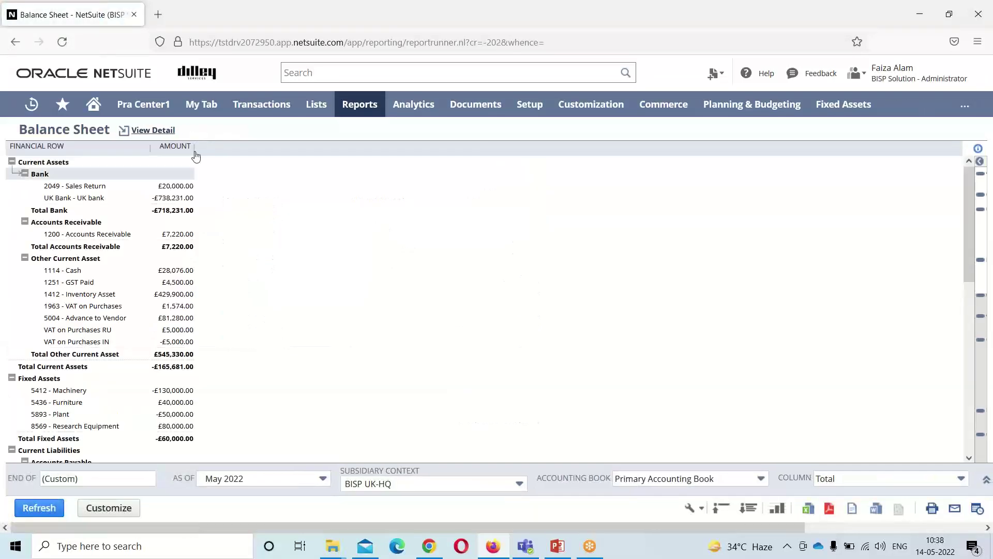
{"action": "left_click", "coordinate": [187, 274]}
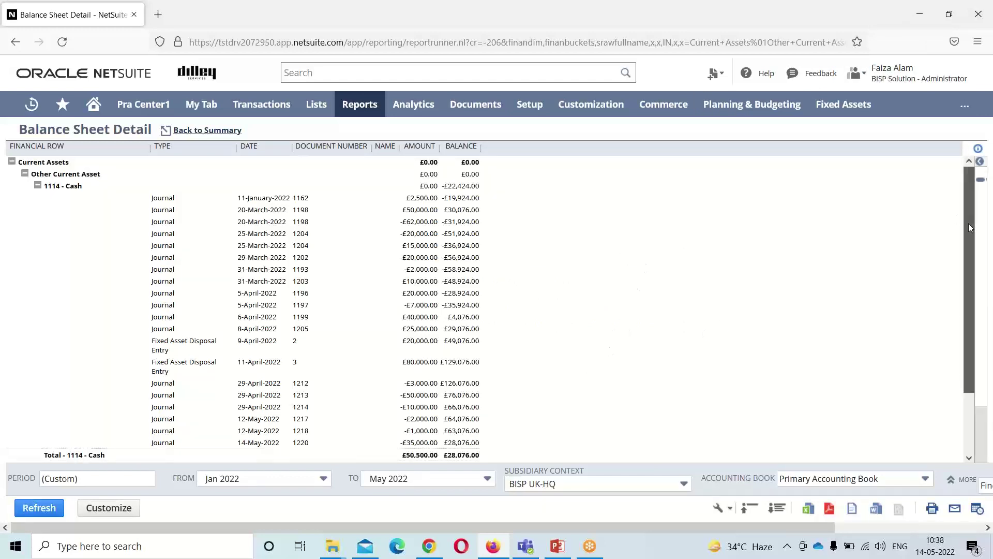
{"action": "left_click_drag", "start_coordinate": [968, 222], "coordinate": [967, 284]}
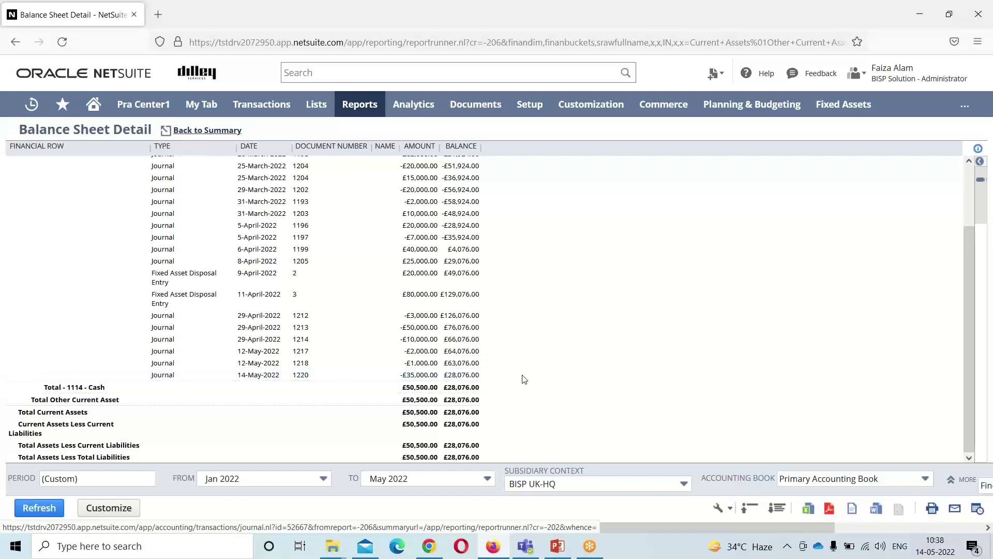
{"action": "left_click", "coordinate": [209, 132]}
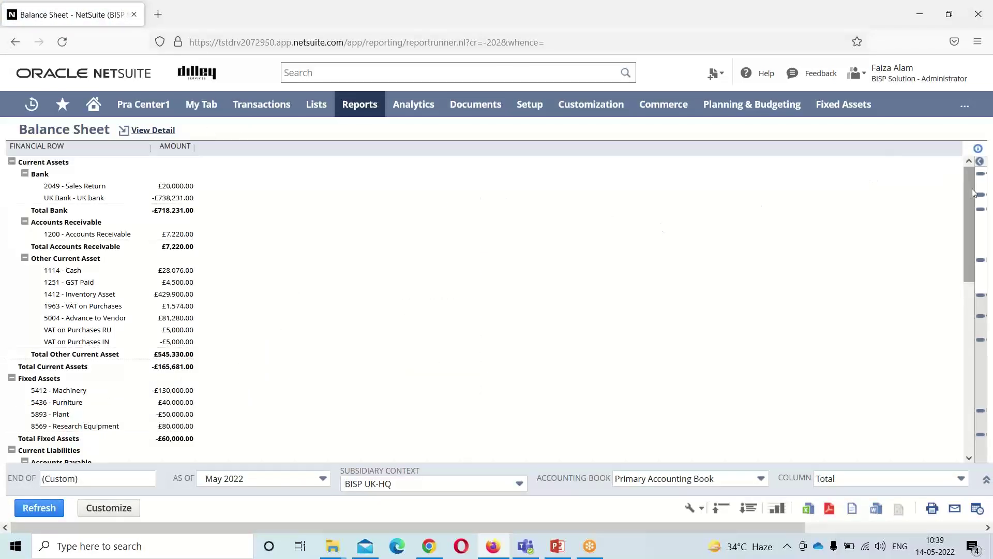
{"action": "left_click", "coordinate": [980, 209]}
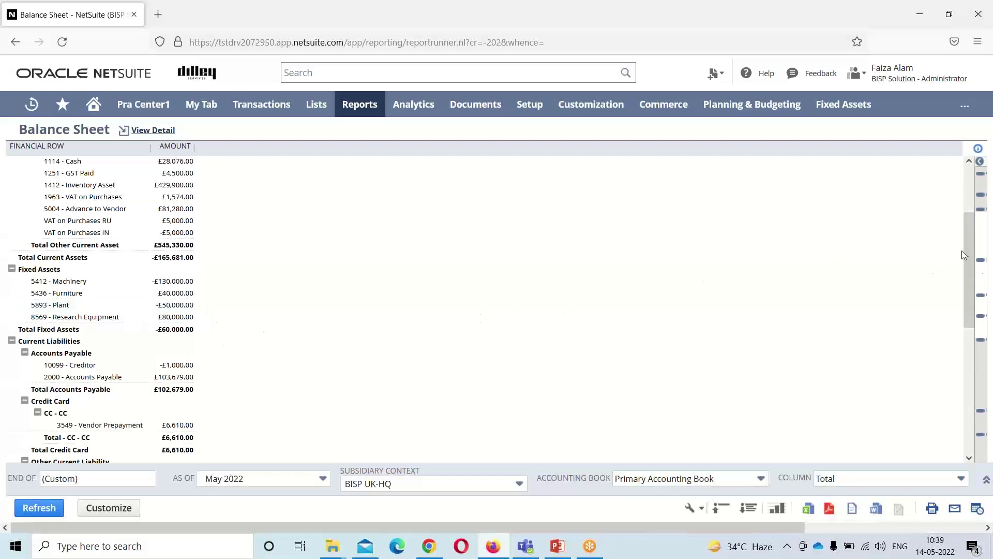
{"action": "left_click_drag", "start_coordinate": [967, 256], "coordinate": [969, 374]}
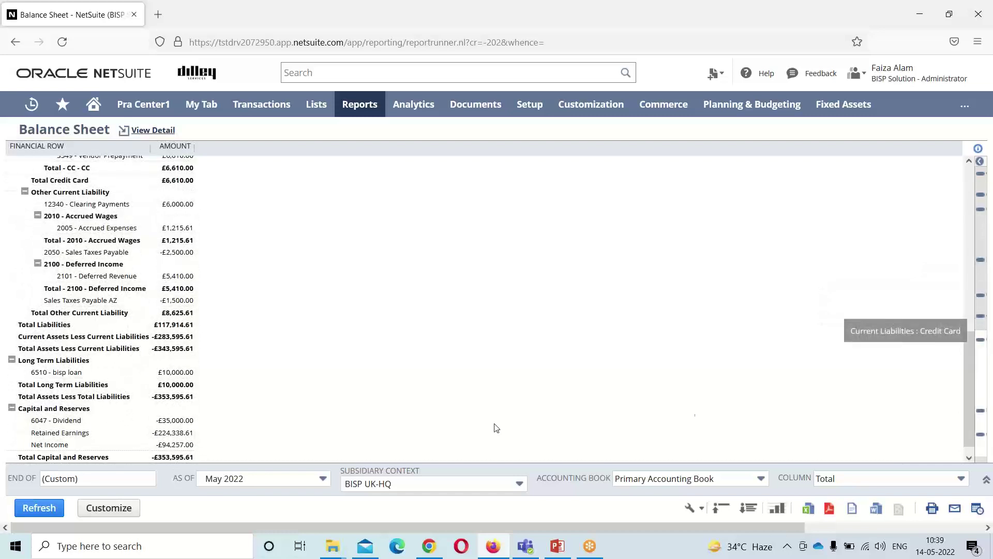
{"action": "left_click", "coordinate": [191, 425]}
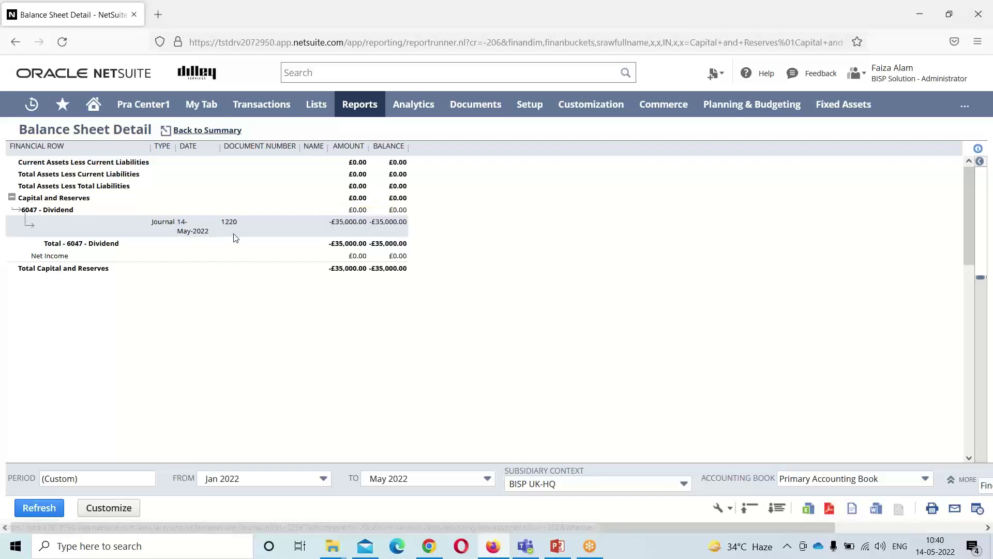
{"action": "left_click", "coordinate": [205, 131]}
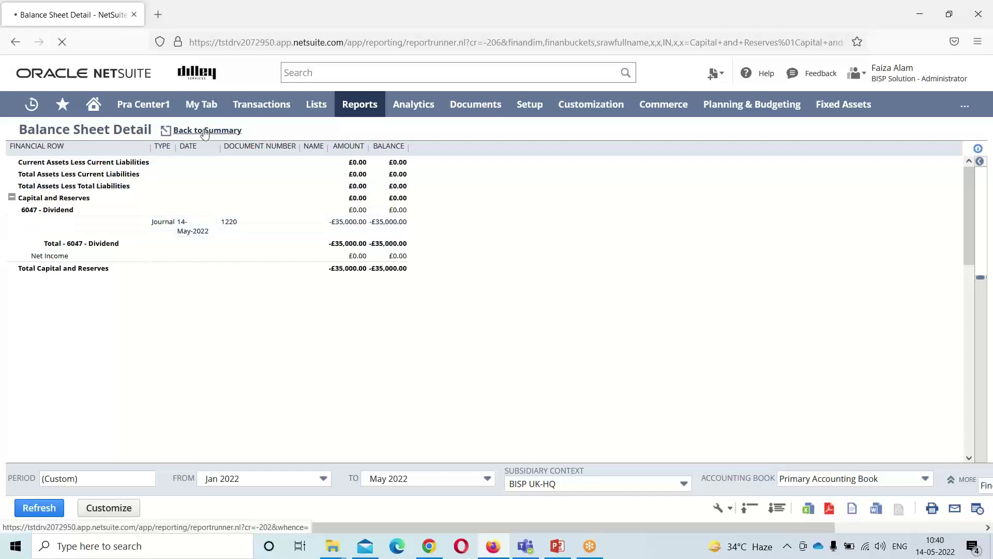